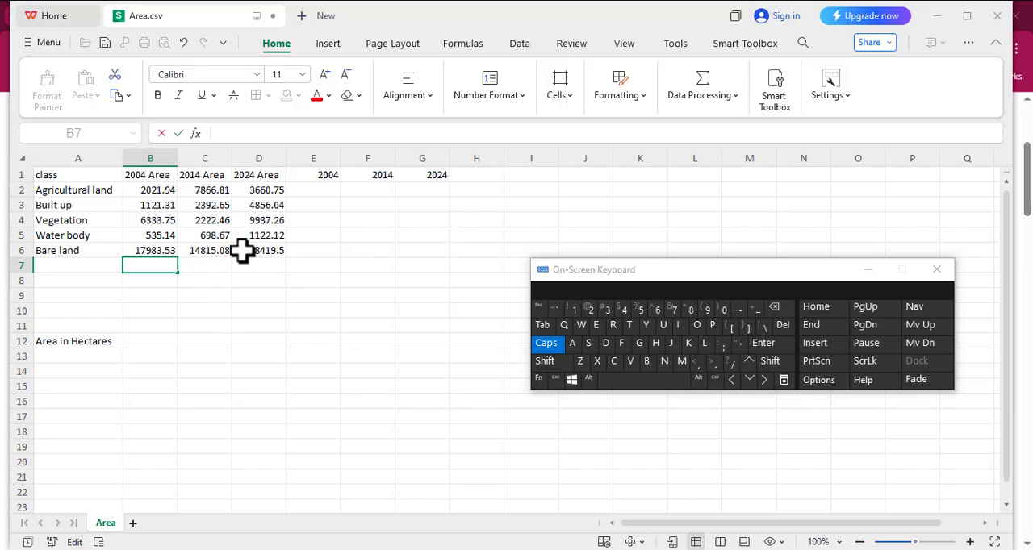
left_click(77, 188)
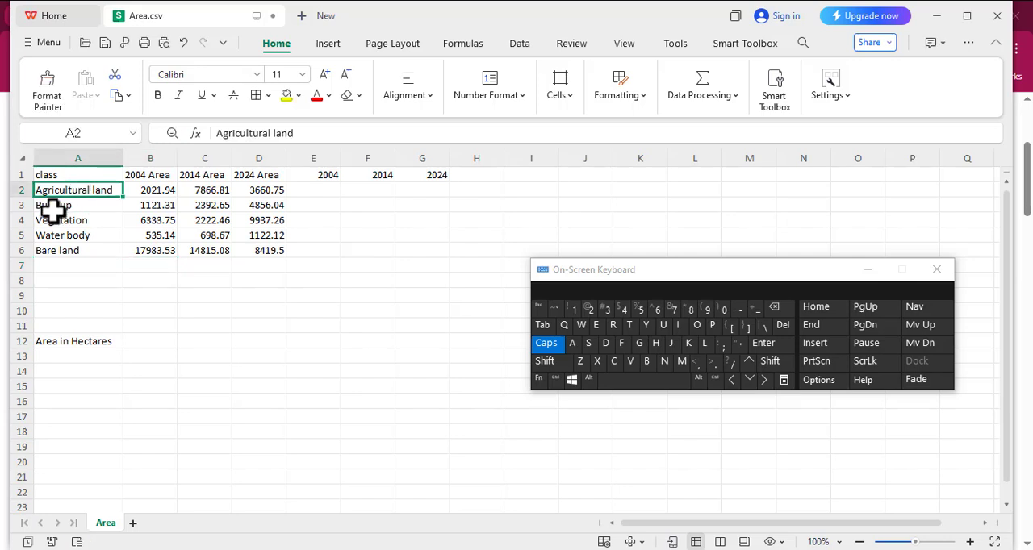
left_click(58, 208)
left_click(67, 224)
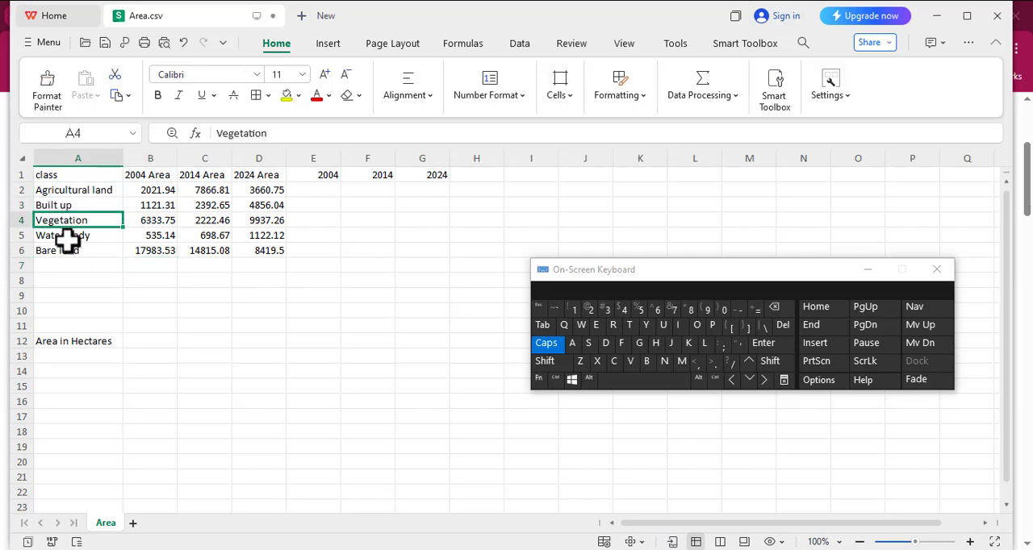
left_click(66, 235)
left_click(63, 251)
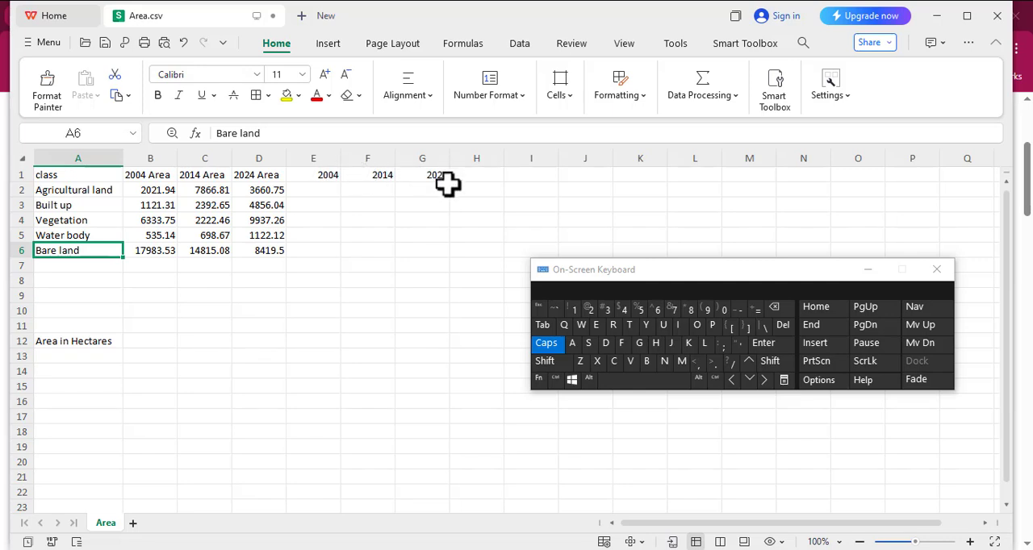
Total the 2004 areas in cell B7 with the formula =SUM(B2:B6).
left_click(143, 269)
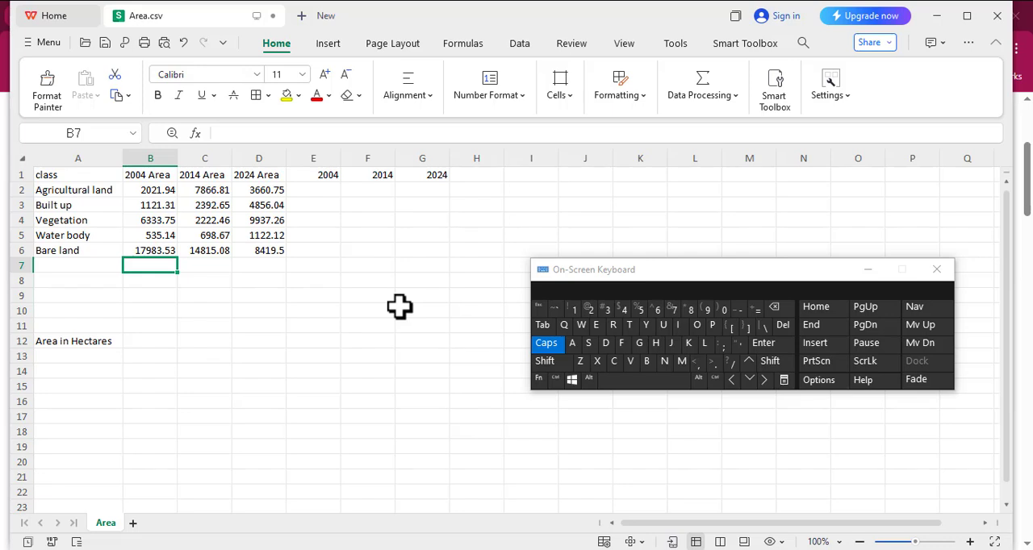
type("=")
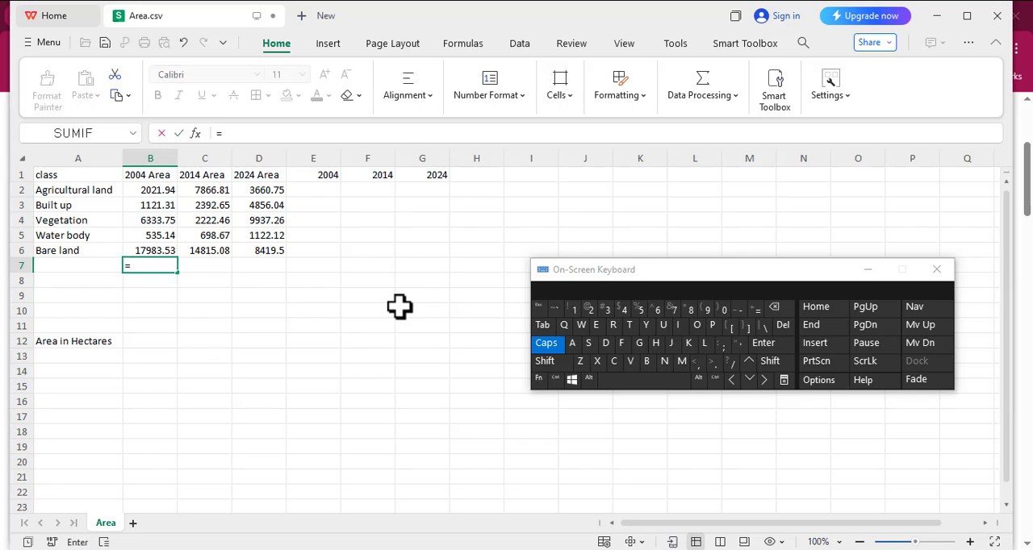
type("SUM")
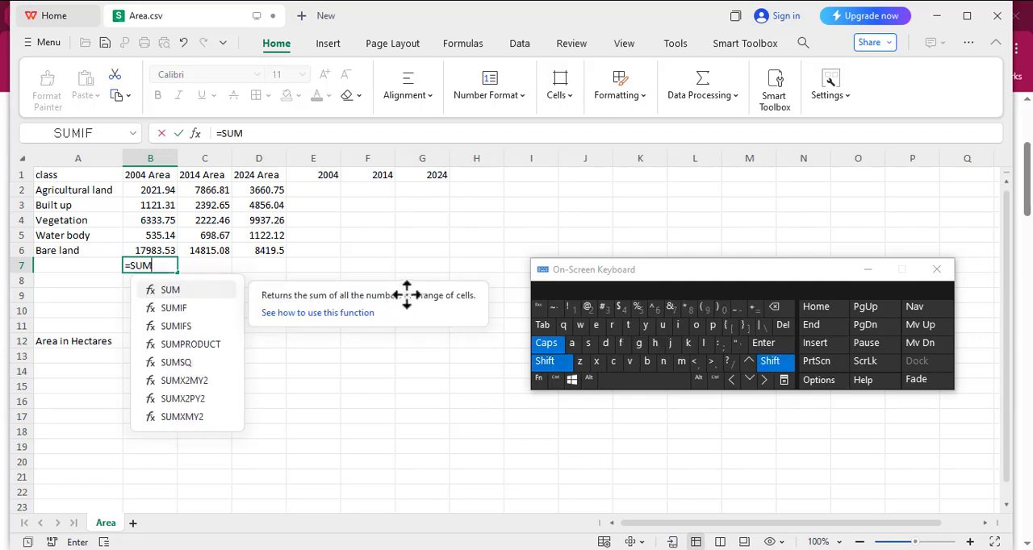
left_click(703, 309, "shift")
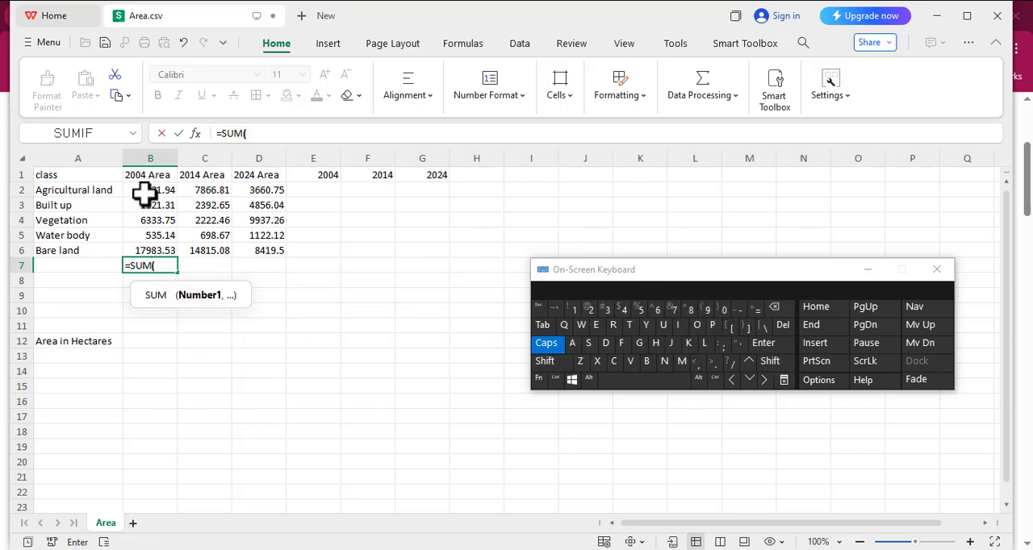
left_click_drag(145, 194, 166, 247)
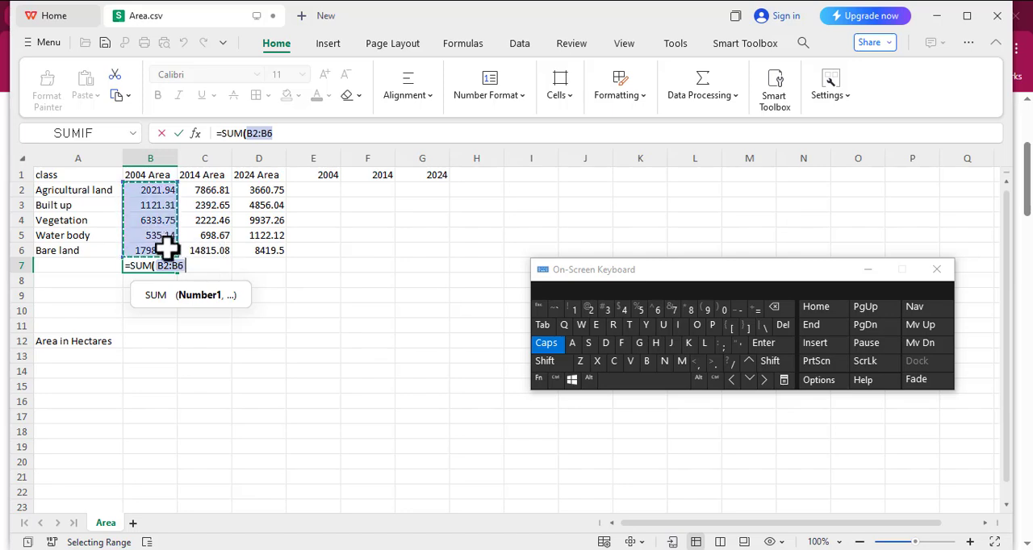
type(")")
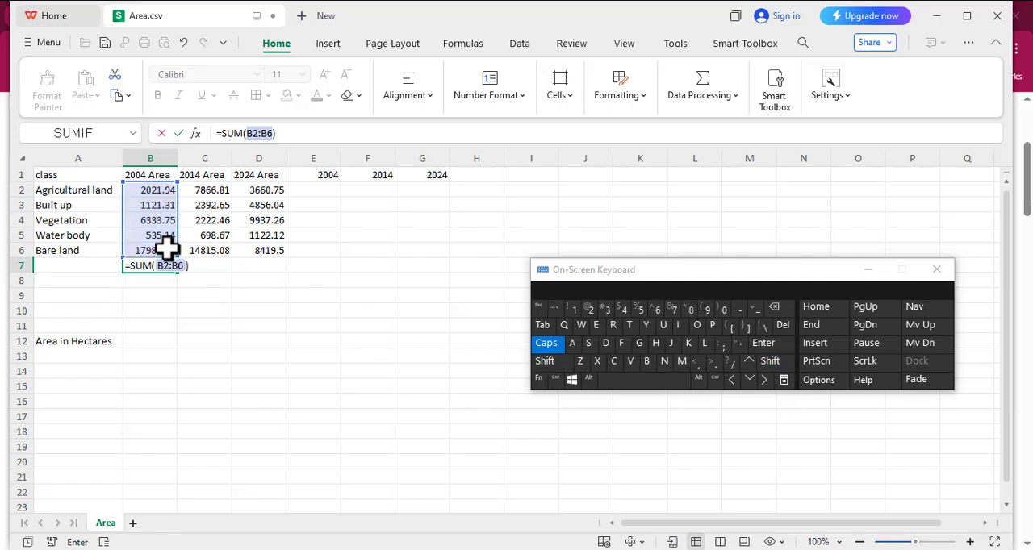
key("Return")
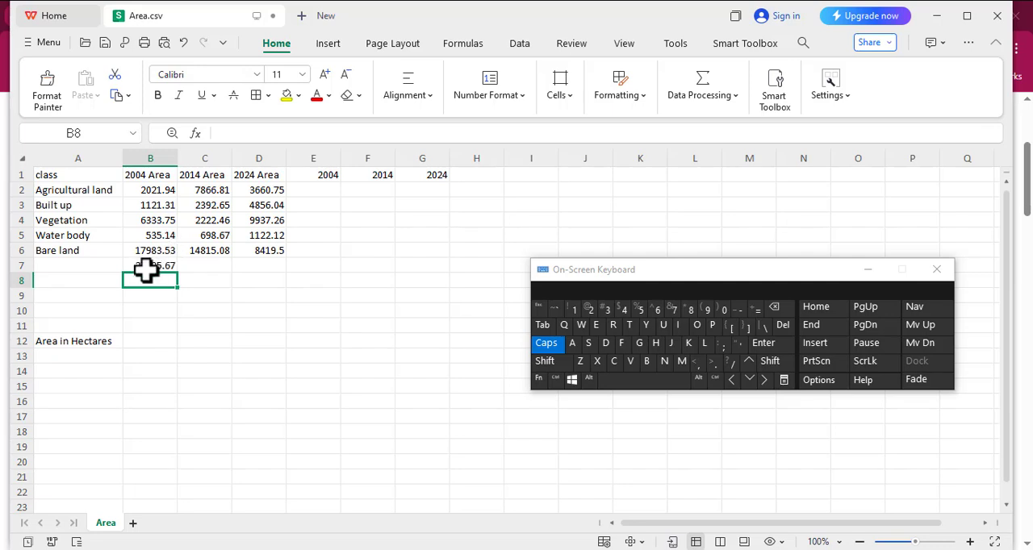
Copy the total formula from B7 across to C7 and D7 for the 2014 and 2024 areas.
left_click(150, 264)
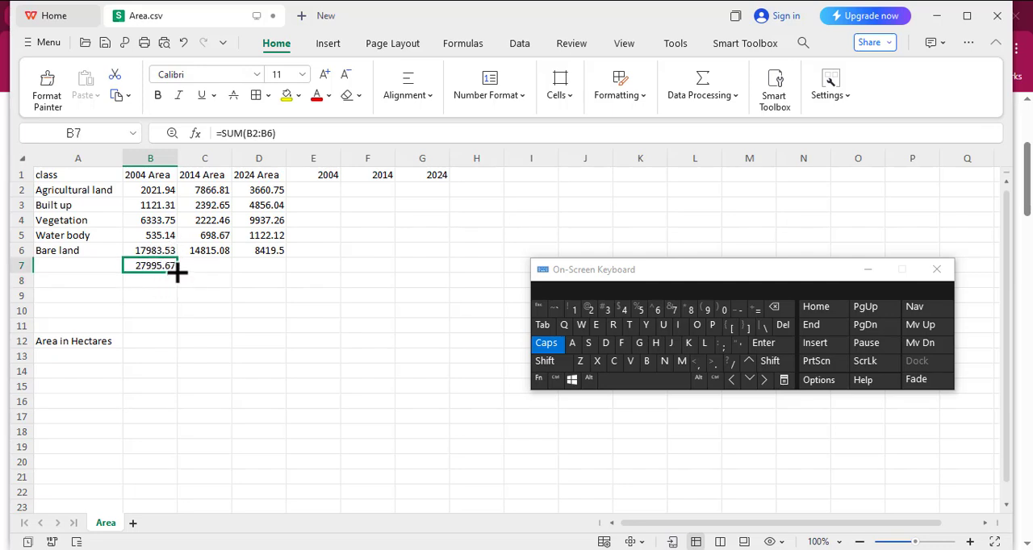
left_click_drag(176, 272, 271, 265)
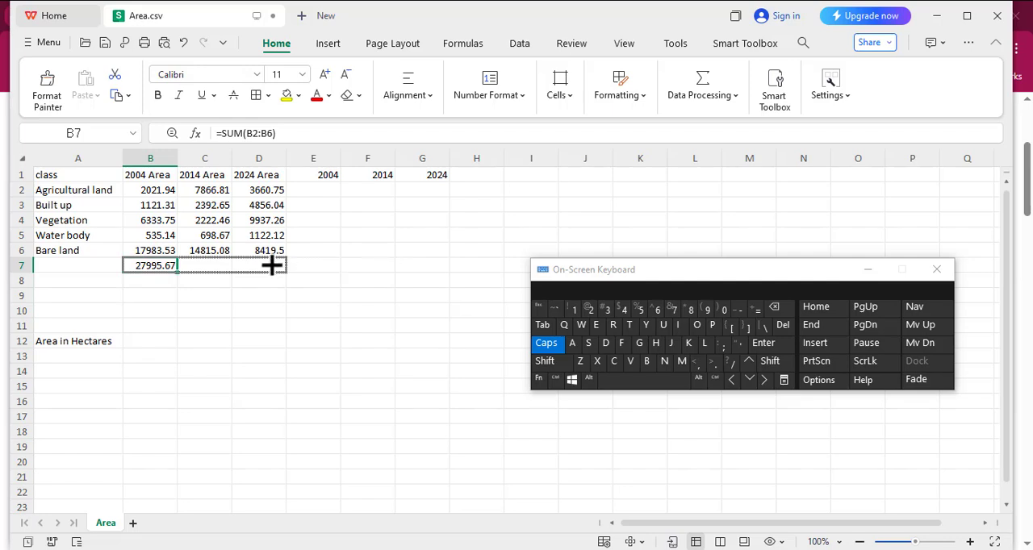
left_click_drag(271, 265, 274, 265)
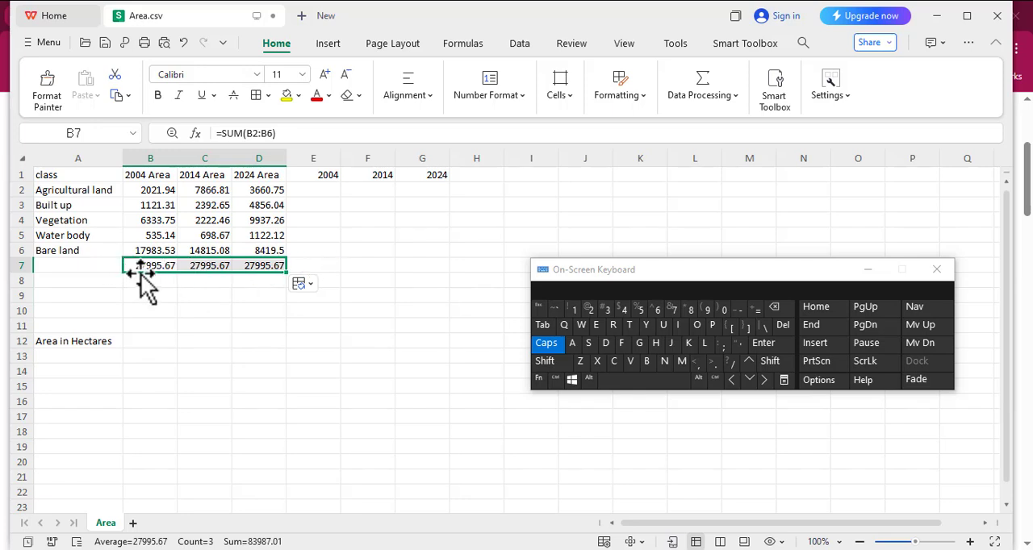
Re-enter the 2014 area total in cell C7 as =SUM(C2:C6).
left_click(204, 268)
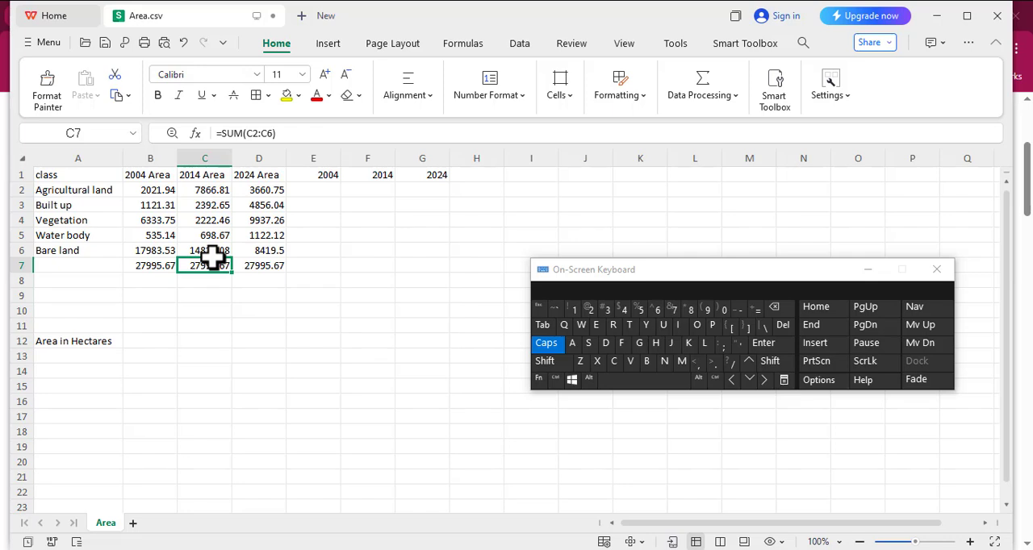
type("=")
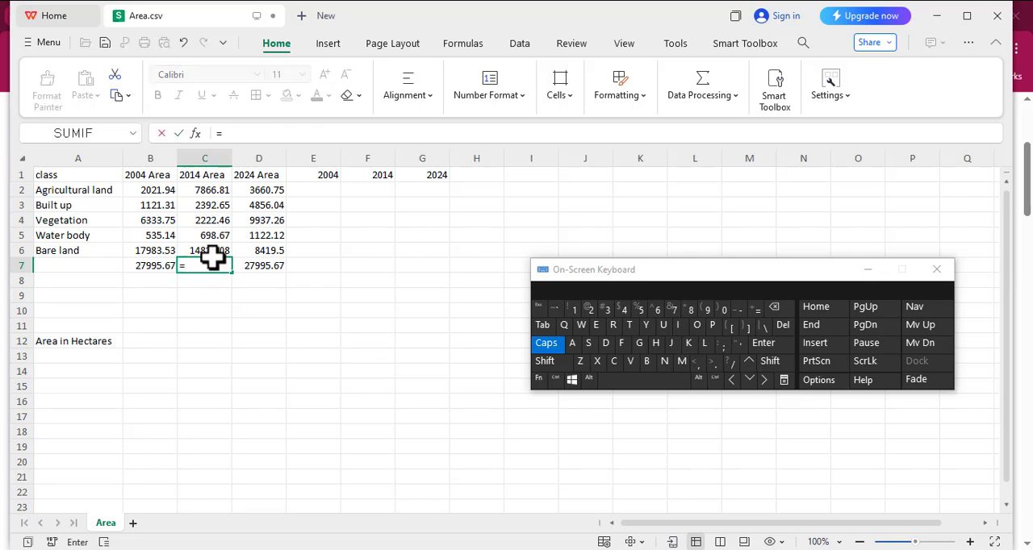
type("SUM")
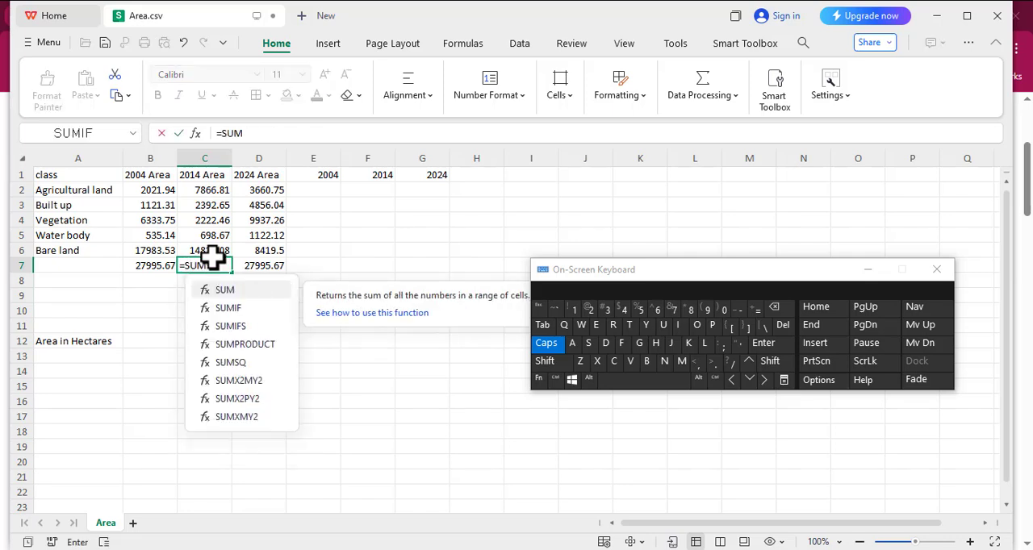
key("shift")
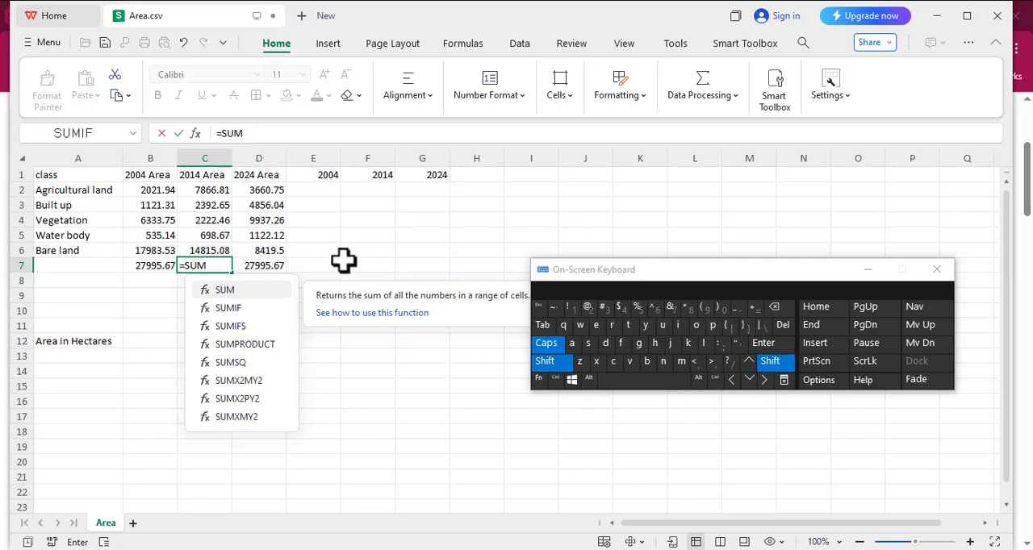
left_click(704, 311)
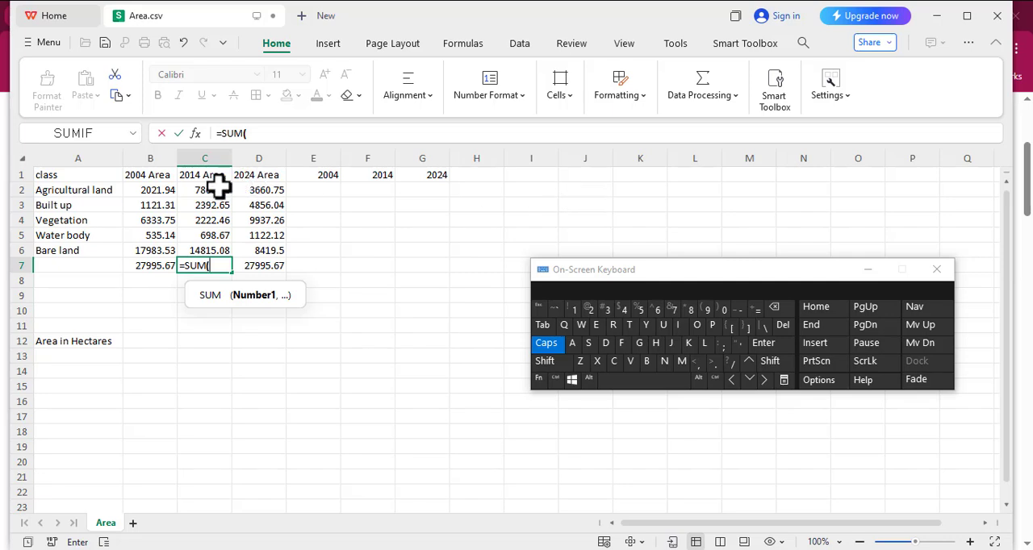
left_click_drag(201, 189, 217, 250)
key("shift")
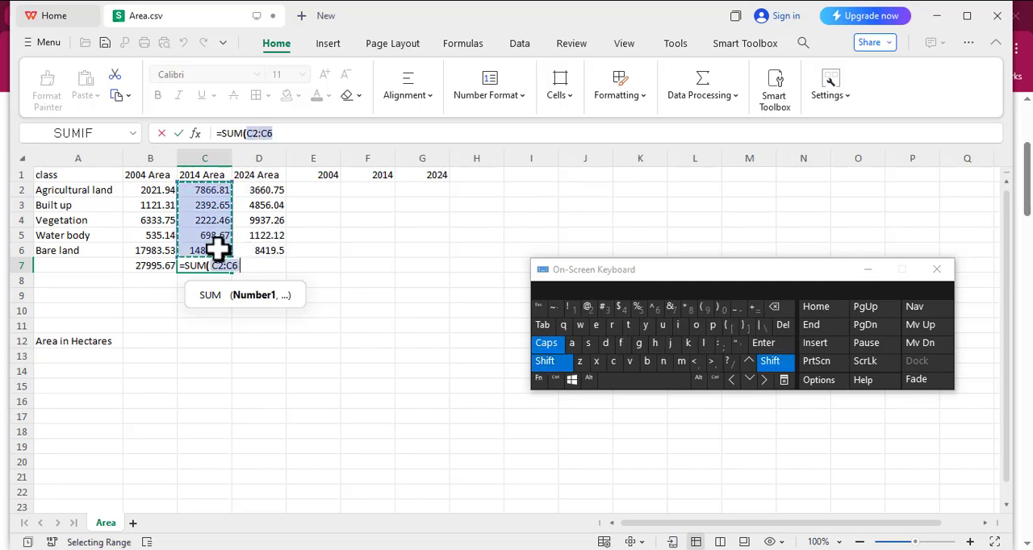
type(")")
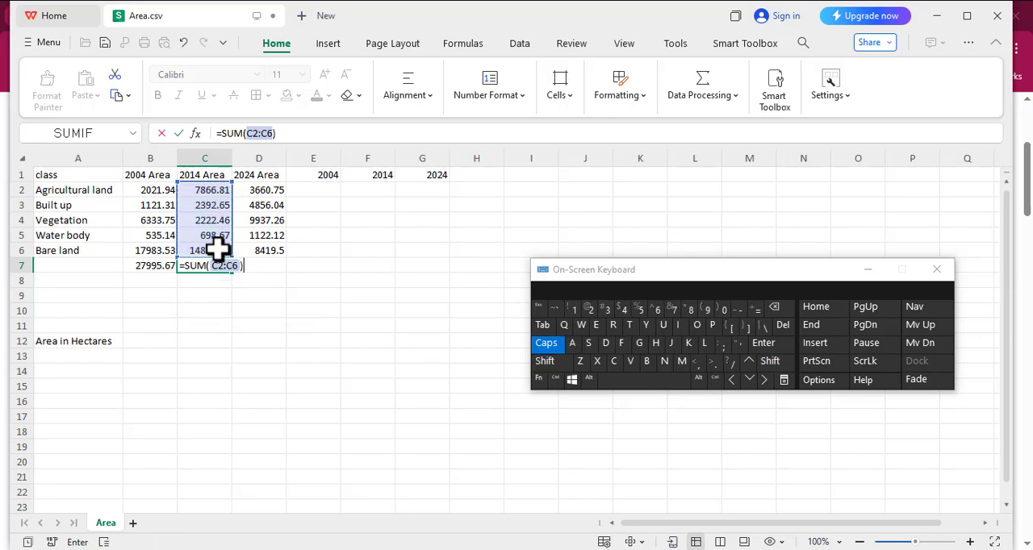
key("Return")
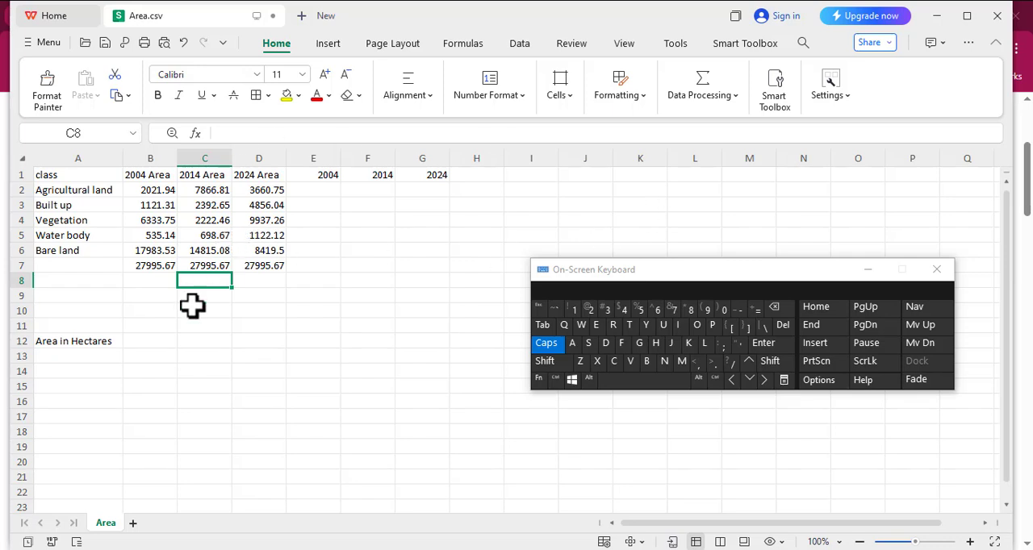
Build a formula in E2 that divides the 2004 agricultural land area by the 2004 total, =B2/B7.
left_click(316, 191)
type("=")
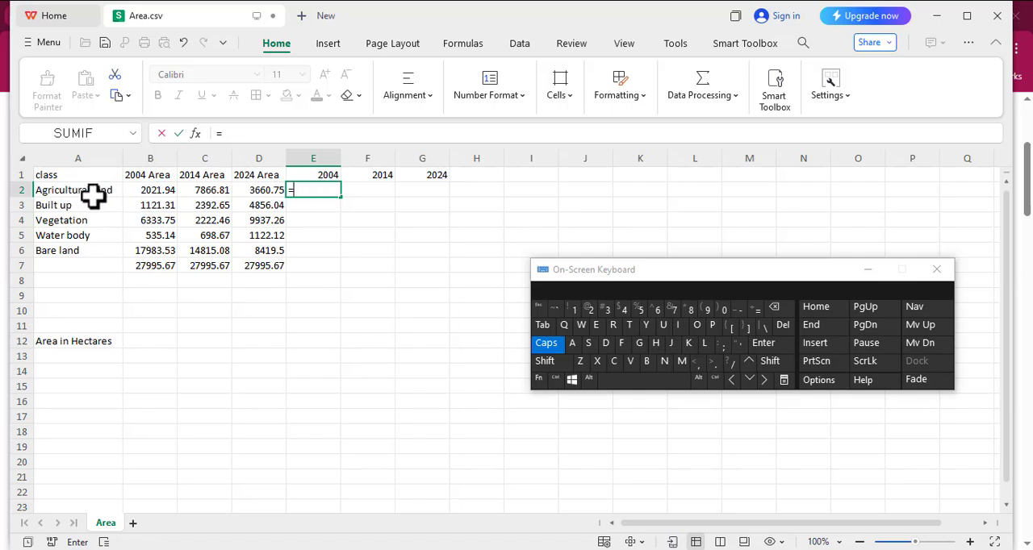
left_click(150, 190)
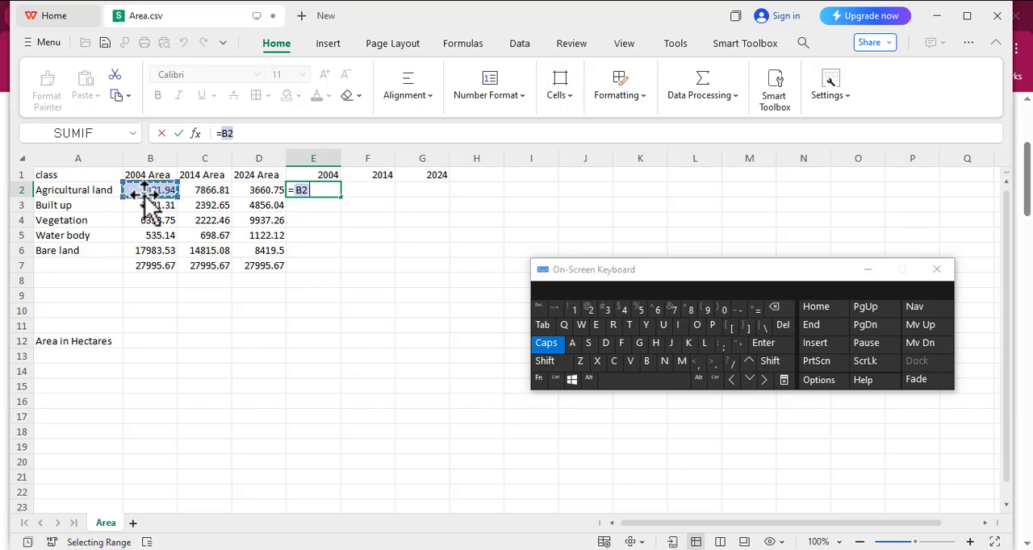
type("/")
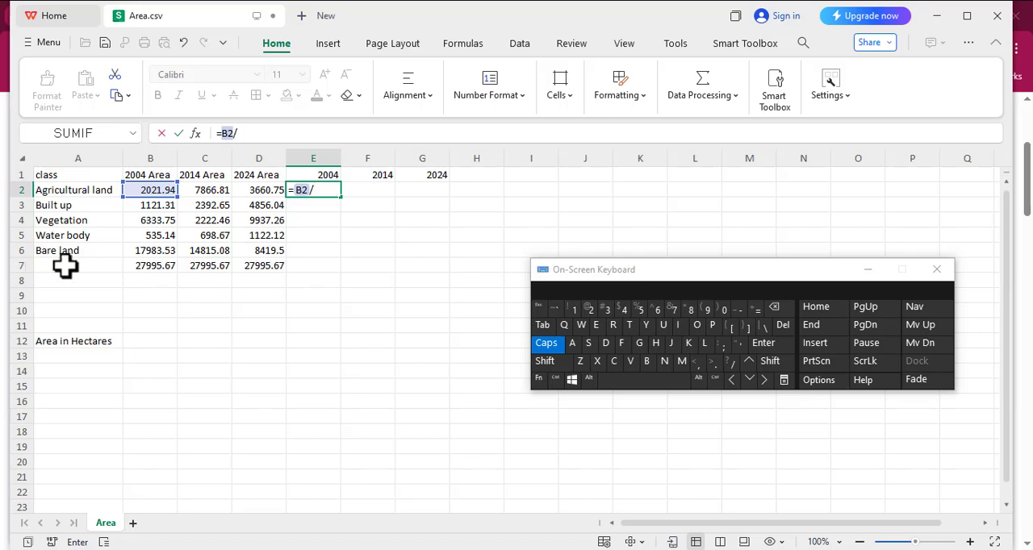
left_click(147, 267)
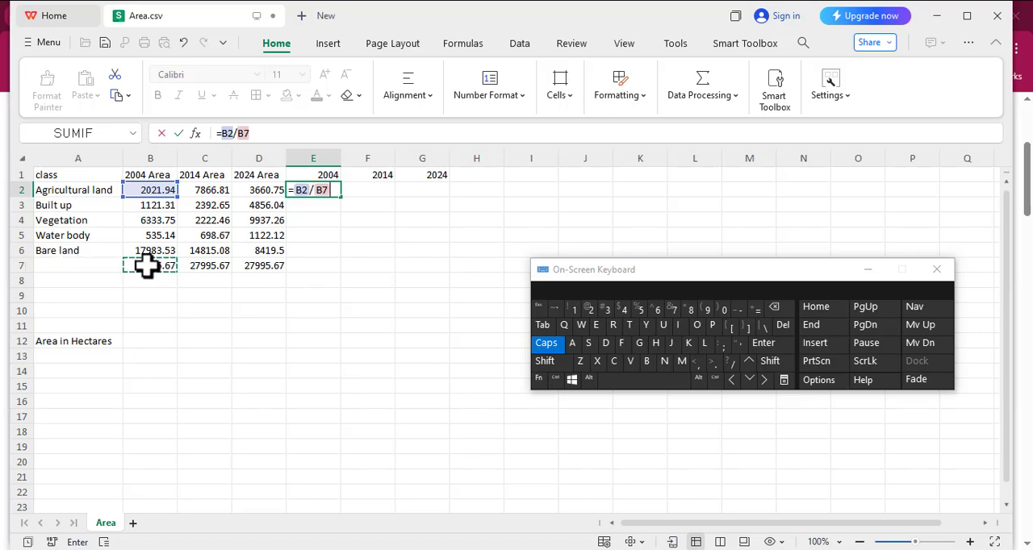
Make the total reference in E2 absolute so the formula is =B2/$B$7, and commit it.
left_click(314, 192)
key("shift")
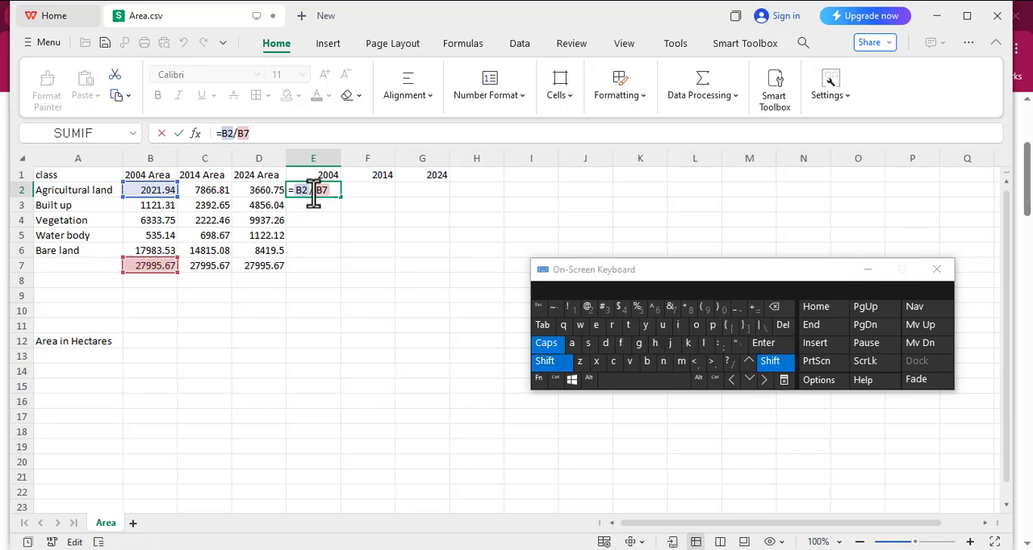
type("$")
key("BackSpace")
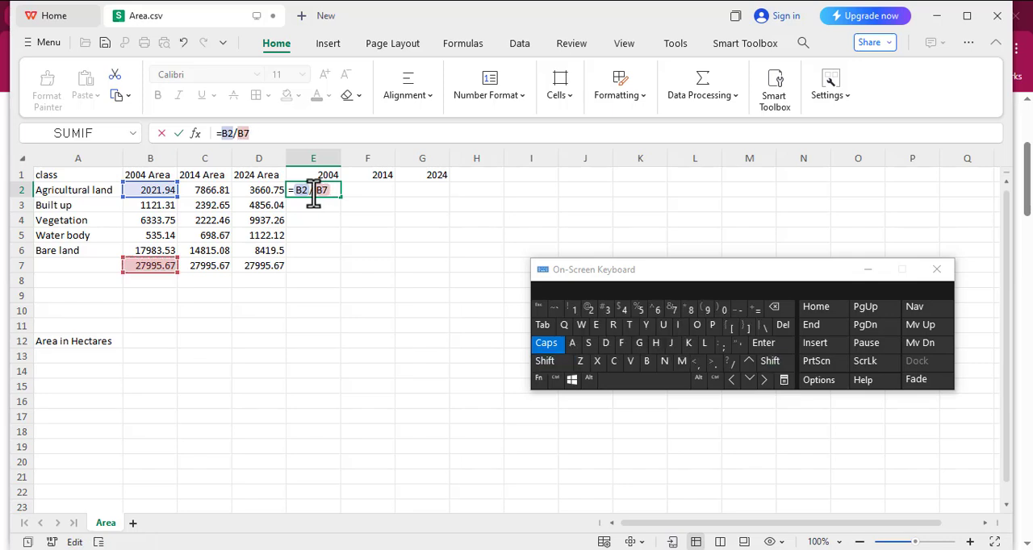
key("shift")
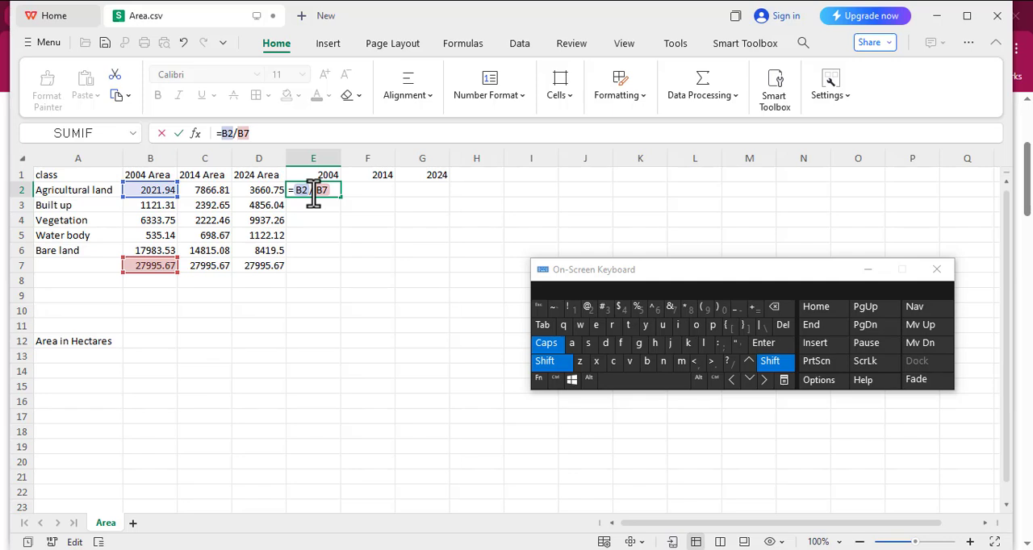
type("$")
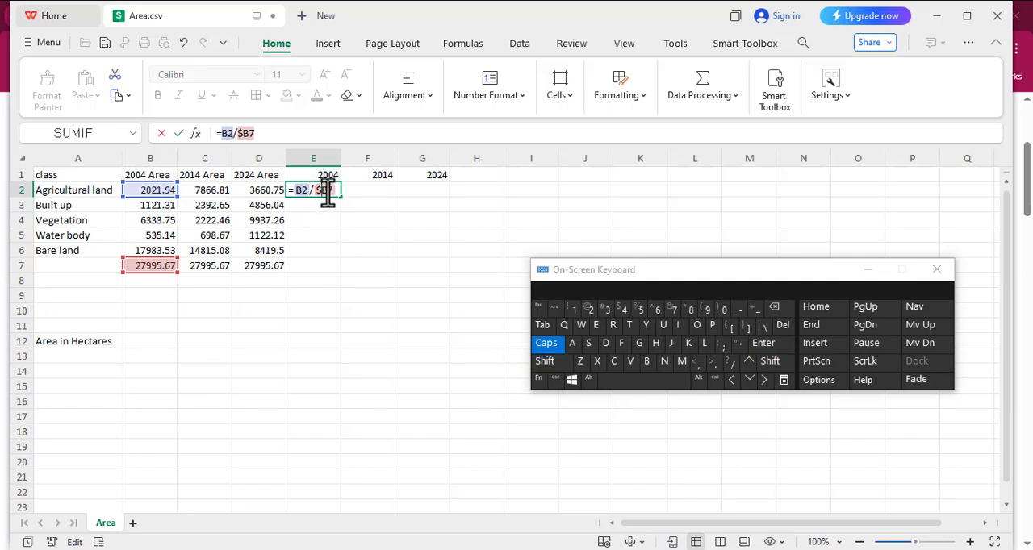
key("shift")
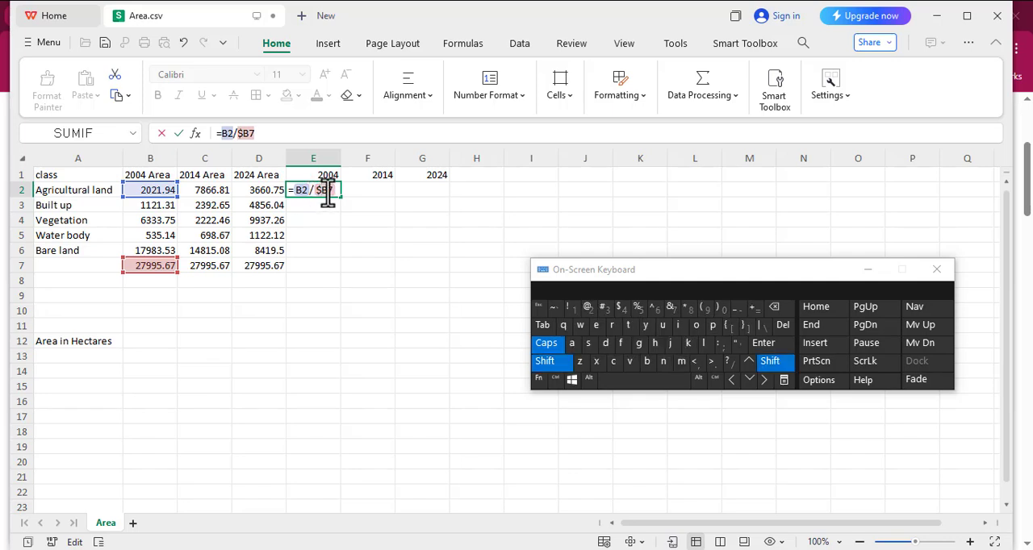
type("$")
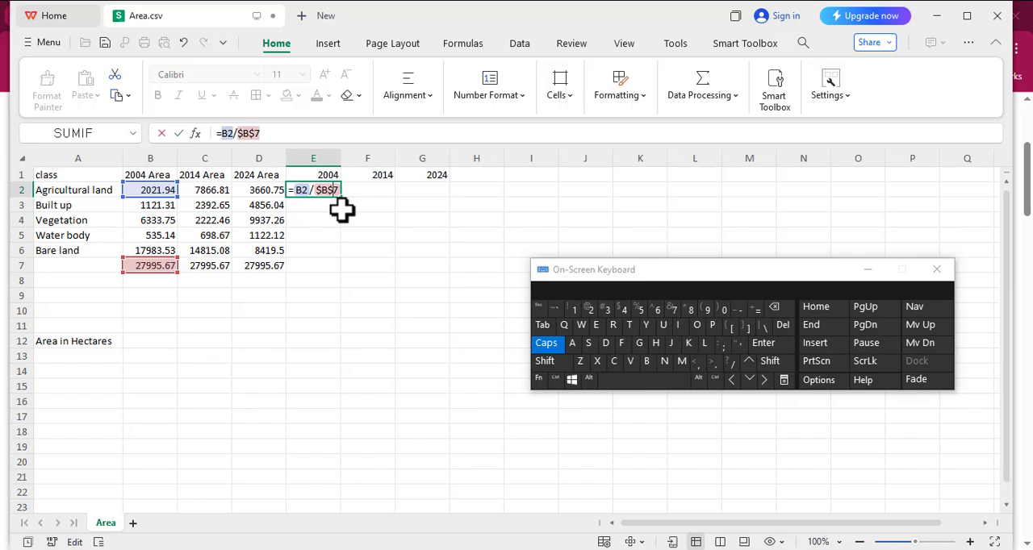
key("Return")
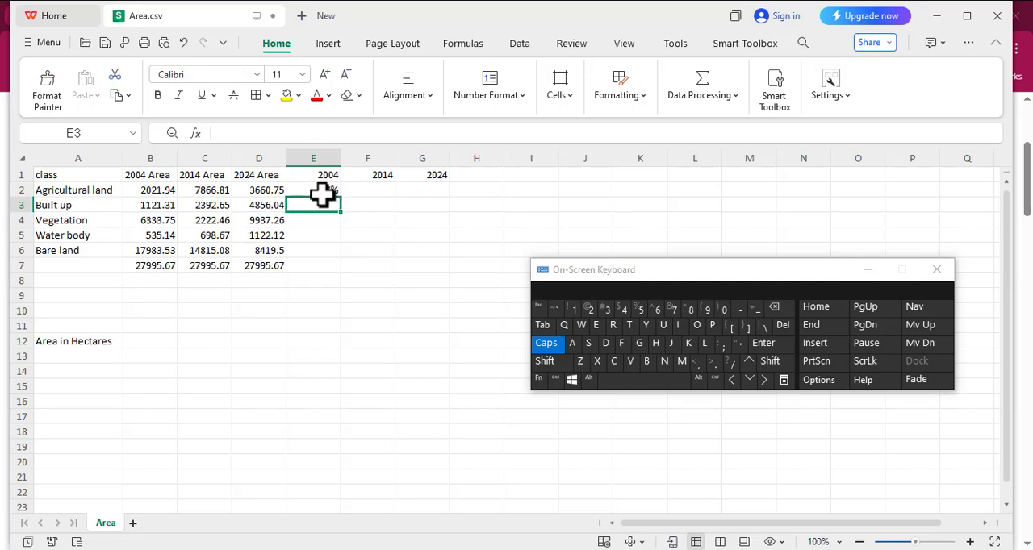
Fill the 2004 percentage formula from E2 down to E6 for the remaining land classes.
left_click(323, 192)
left_click_drag(340, 195, 344, 251)
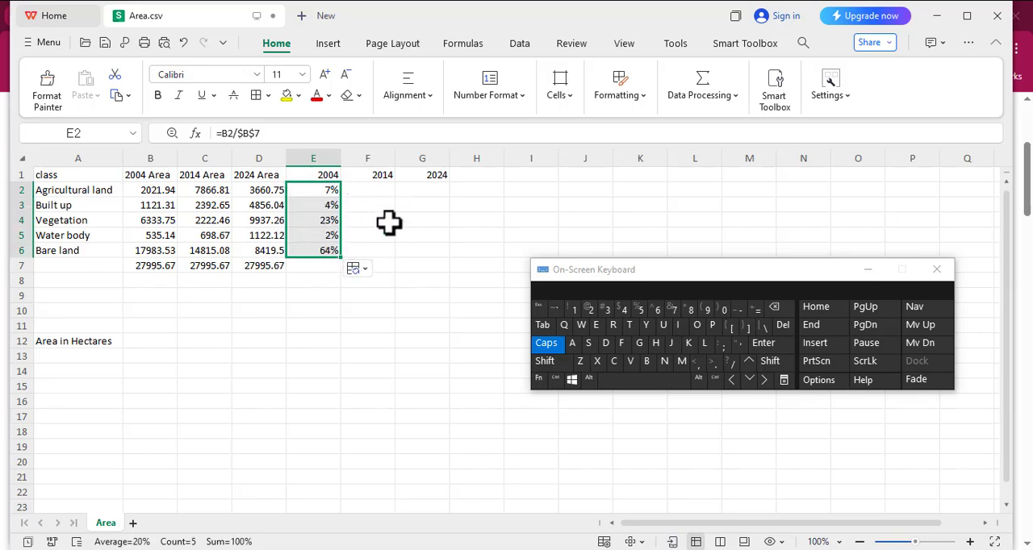
left_click(358, 194)
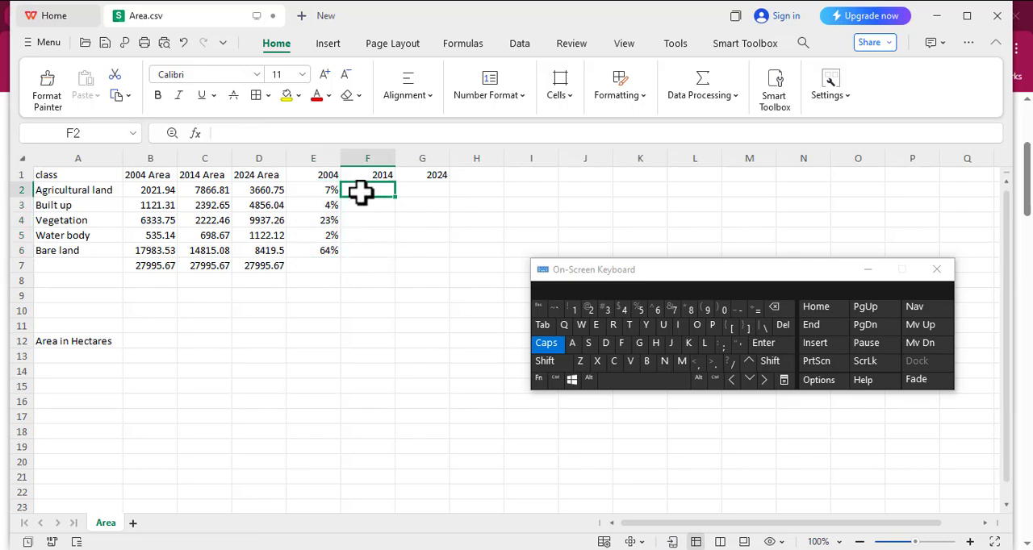
left_click(317, 191)
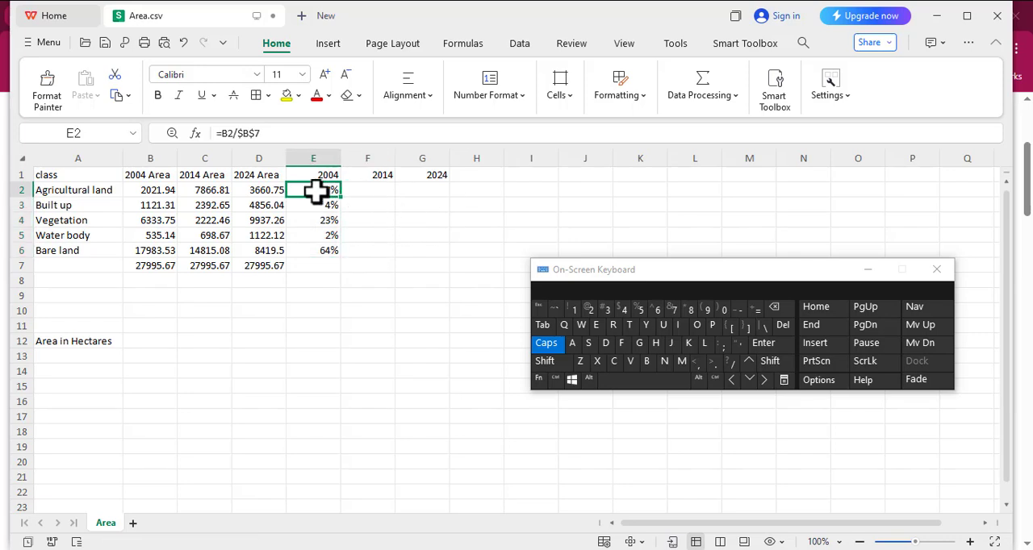
Fill the percentage formula from E2 across to G2, and fill F2 and G2 down to row 6 for 2014 and 2024.
left_click_drag(341, 198, 464, 182)
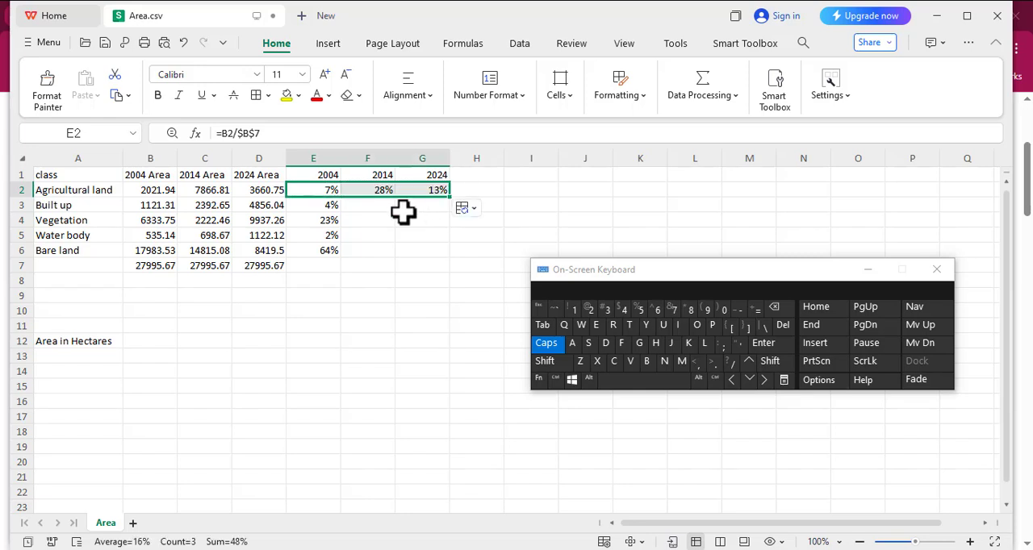
left_click(403, 212)
left_click(384, 194)
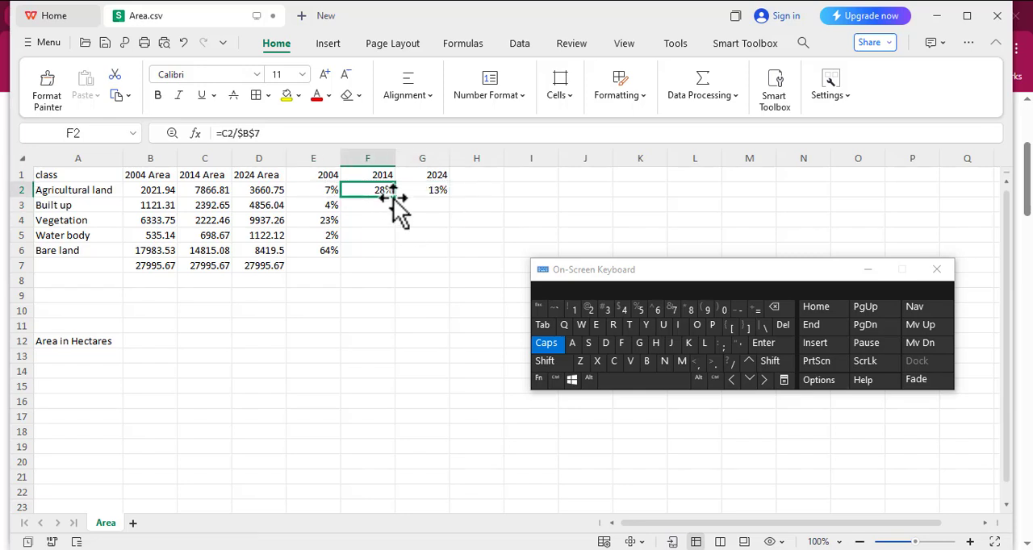
left_click_drag(393, 198, 393, 254)
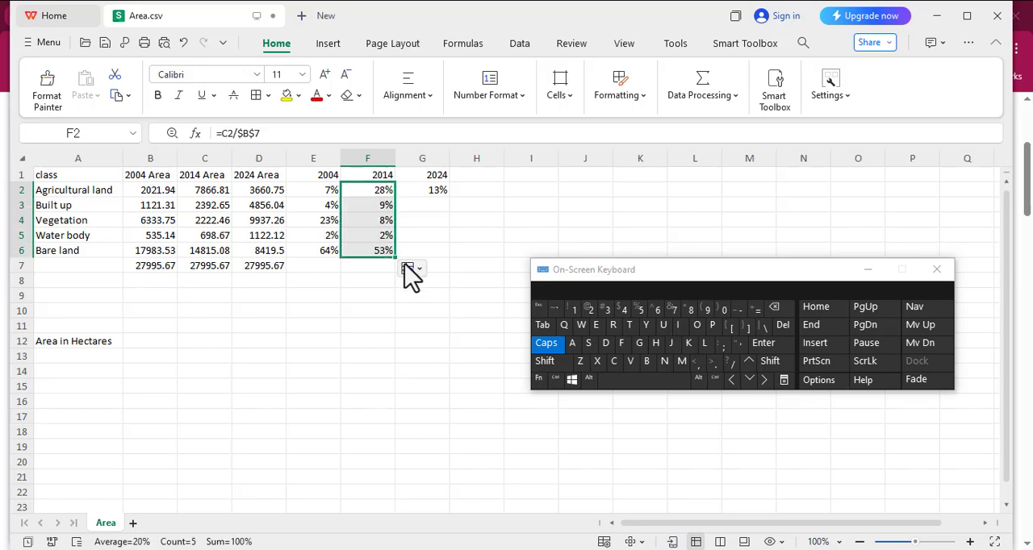
left_click(430, 192)
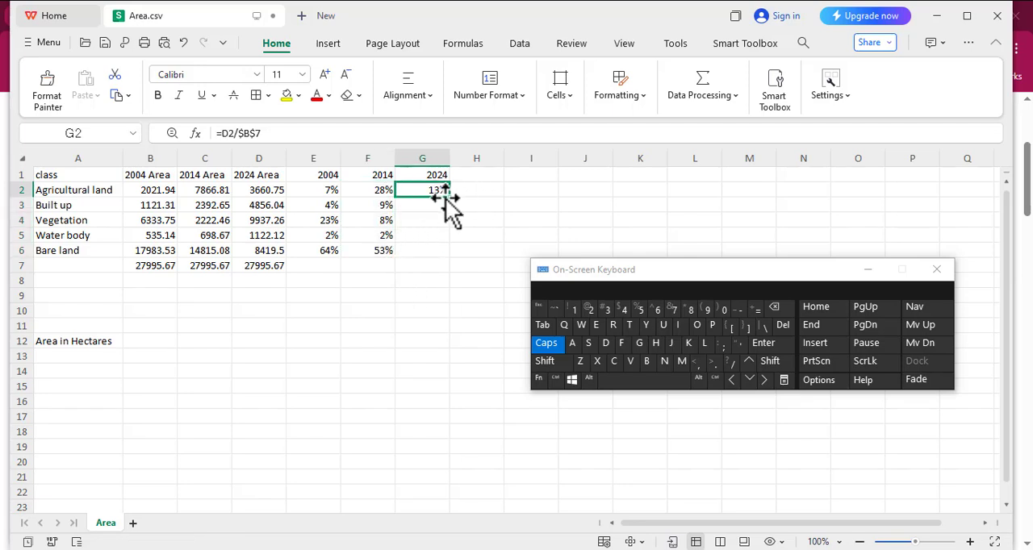
left_click_drag(449, 199, 455, 253)
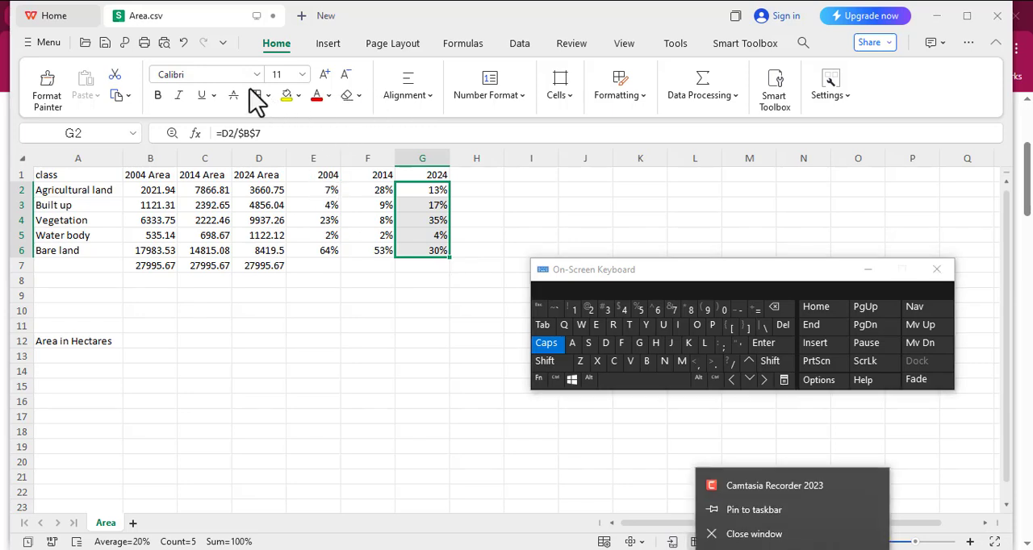
left_click(408, 279)
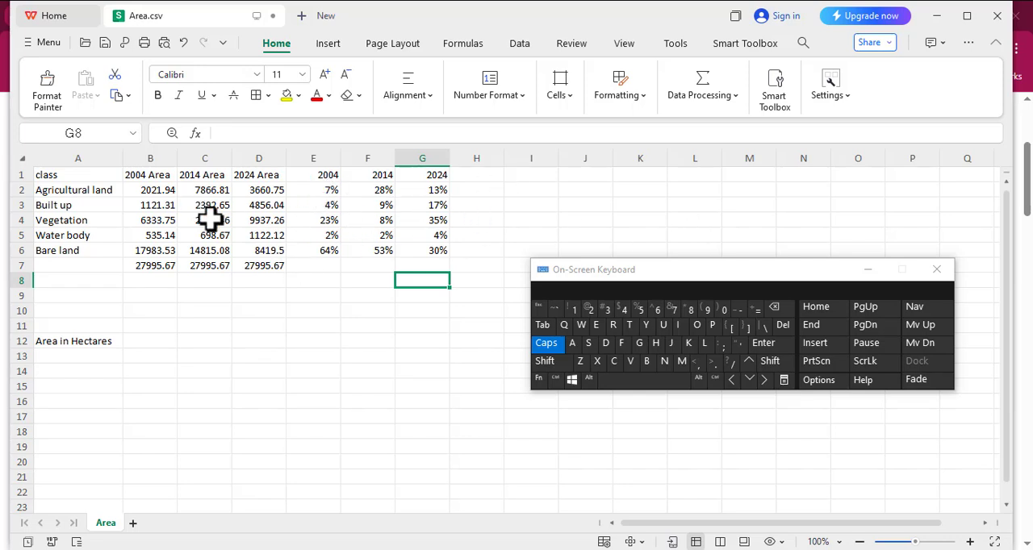
Total the 2004 percentages in cell E7 with the formula =SUM(E2:E6).
left_click(382, 191)
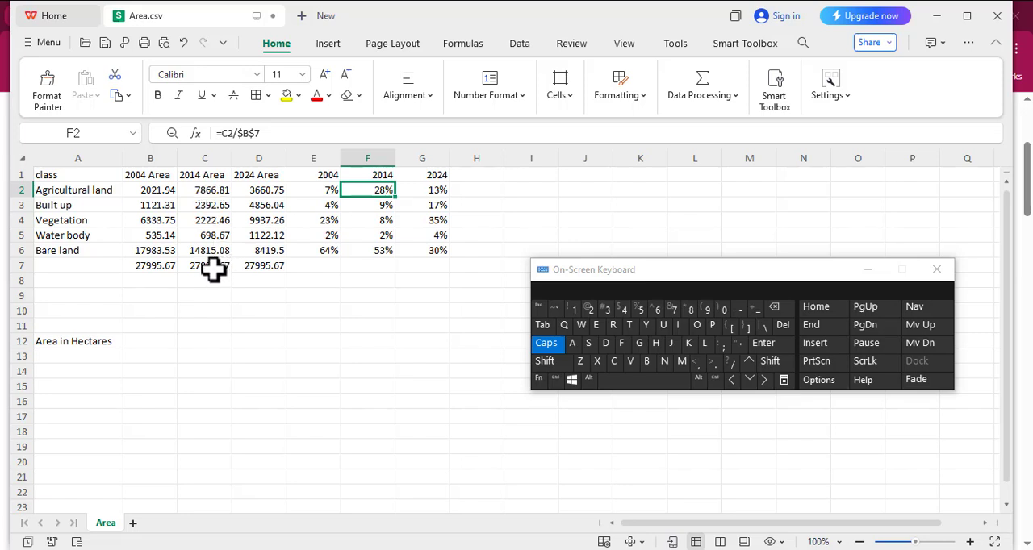
left_click(319, 267)
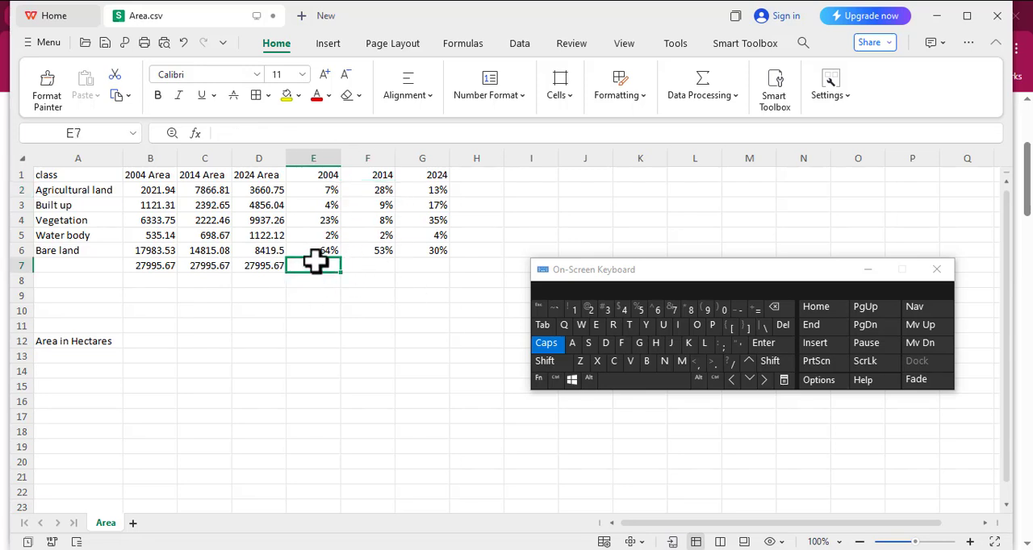
left_click(321, 192)
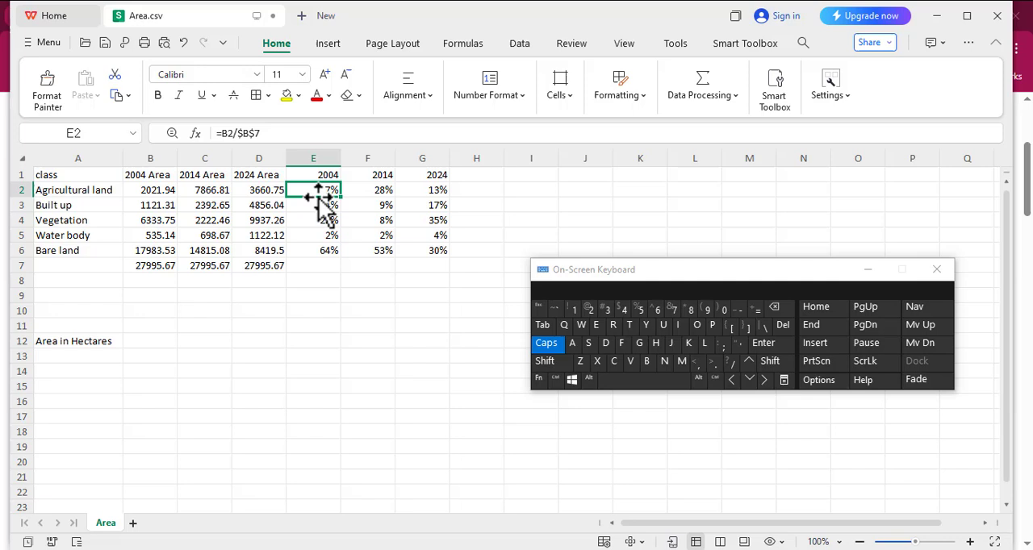
left_click(318, 267)
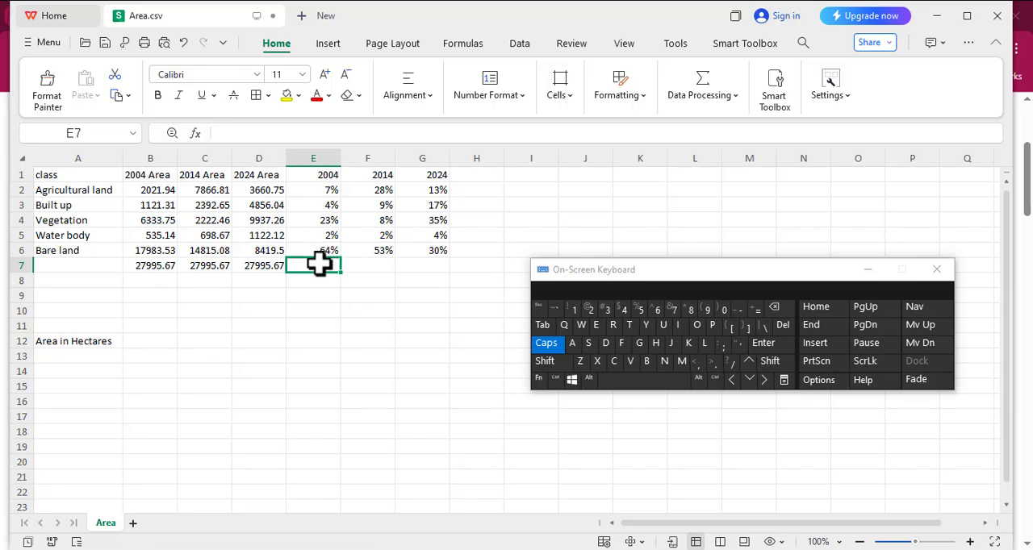
type("=SU")
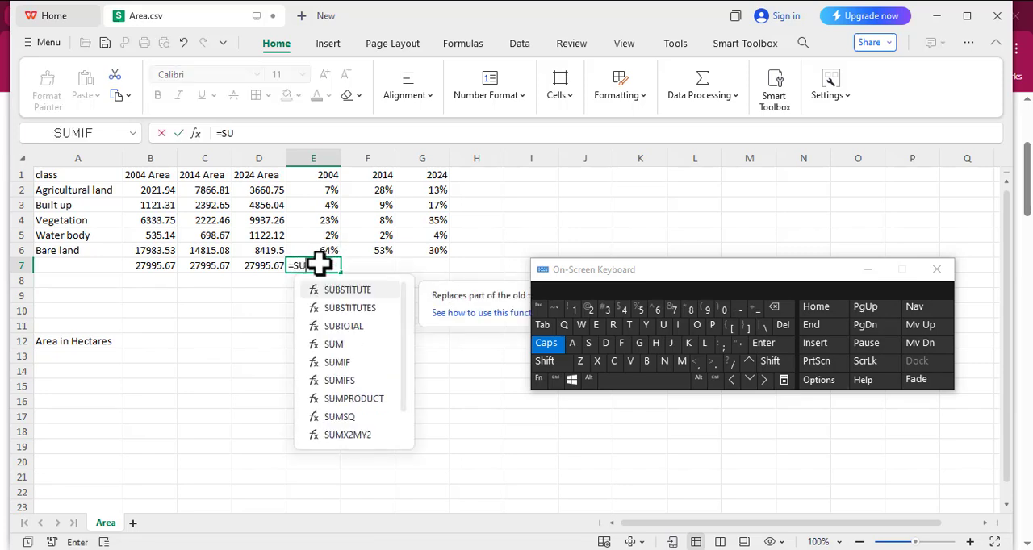
type("M")
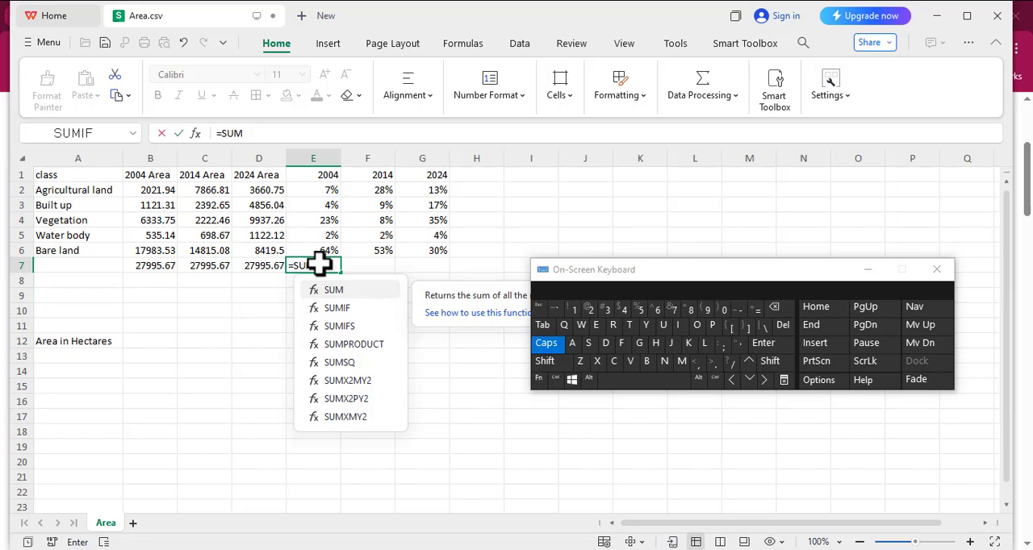
left_click(705, 308, "shift")
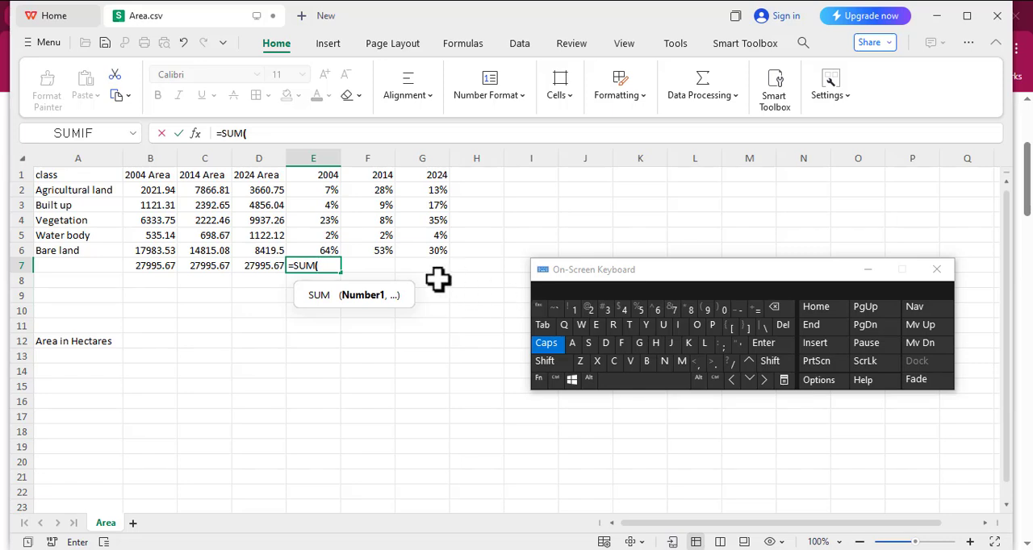
left_click_drag(319, 190, 334, 251)
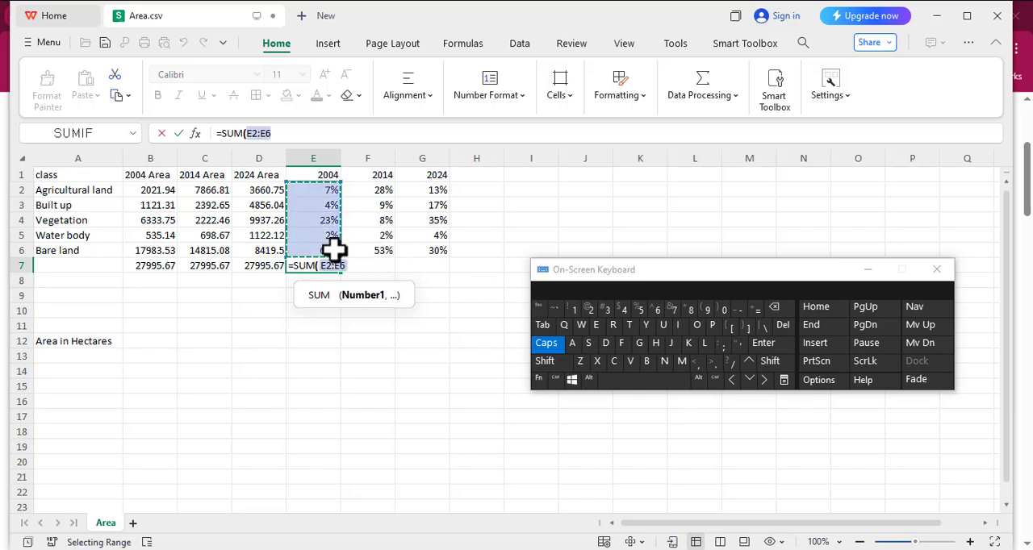
key("shift")
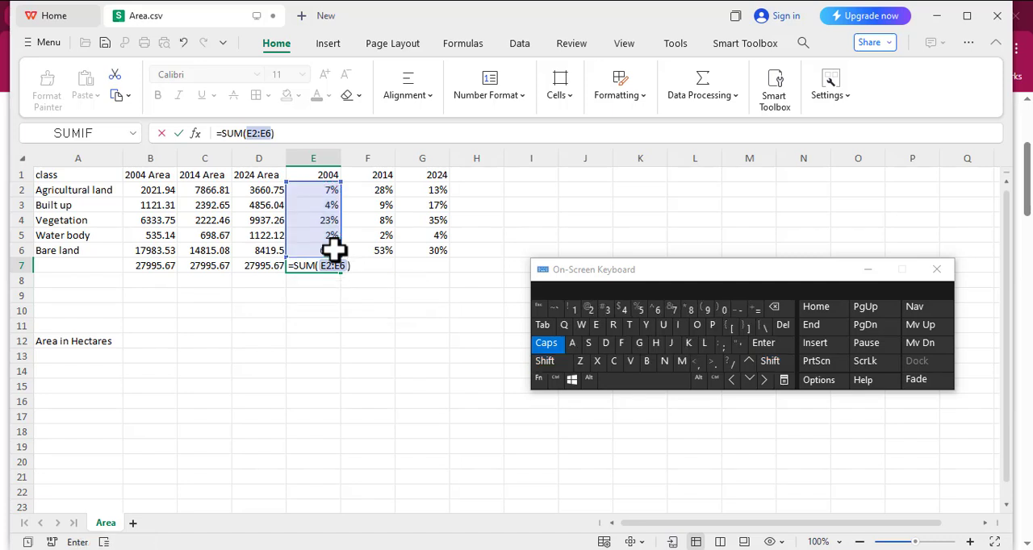
key("Return")
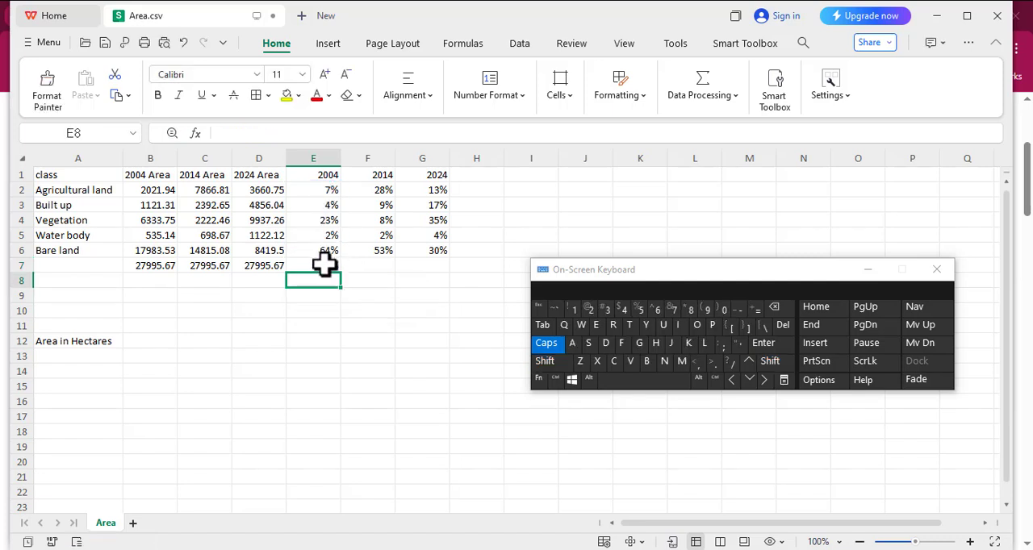
Fill the percentage total formula from E7 across to G7 for 2014 and 2024.
left_click(327, 268)
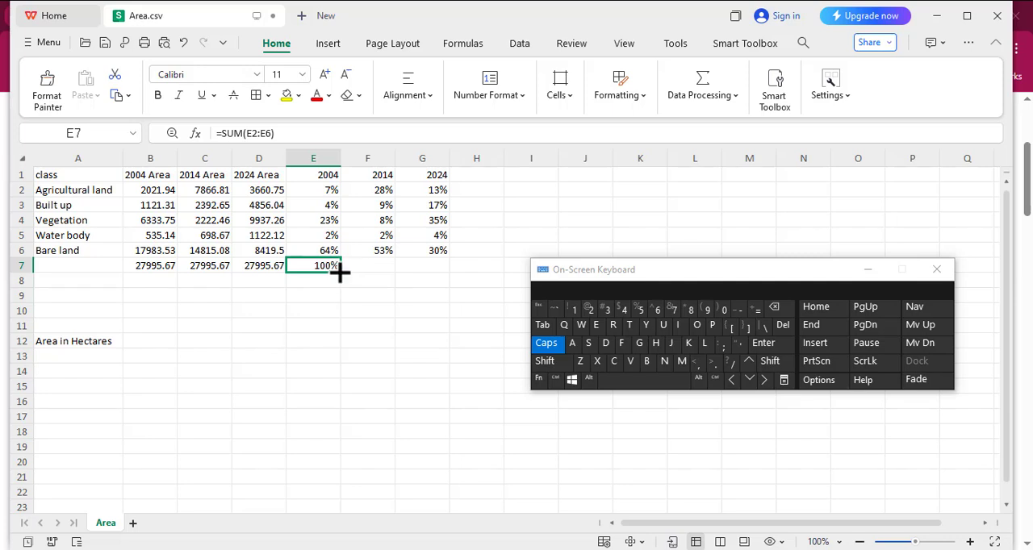
left_click_drag(340, 272, 440, 276)
left_click(334, 284)
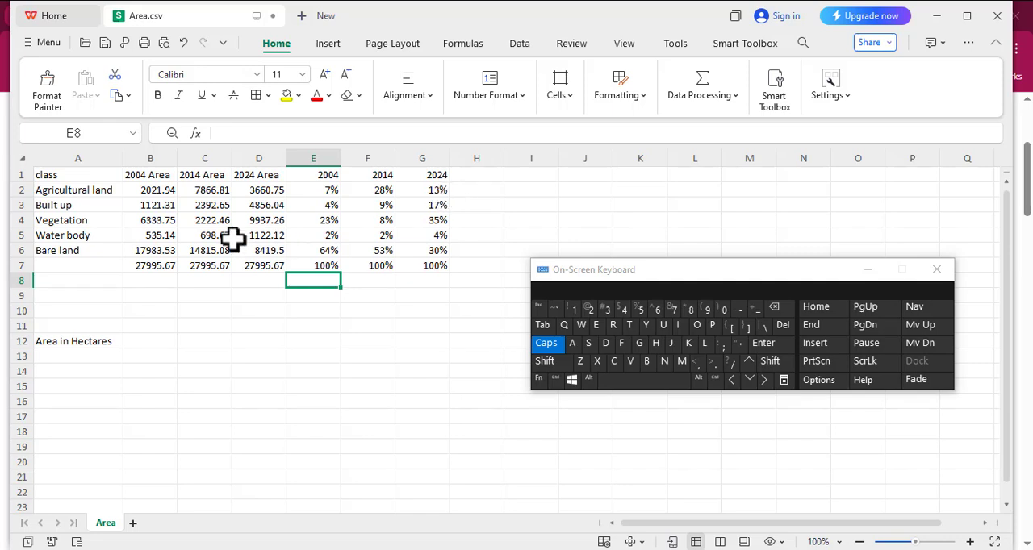
Examine how the built up, vegetation, water body and bare land percentages compare across 2004, 2014 and 2024.
left_click(313, 205)
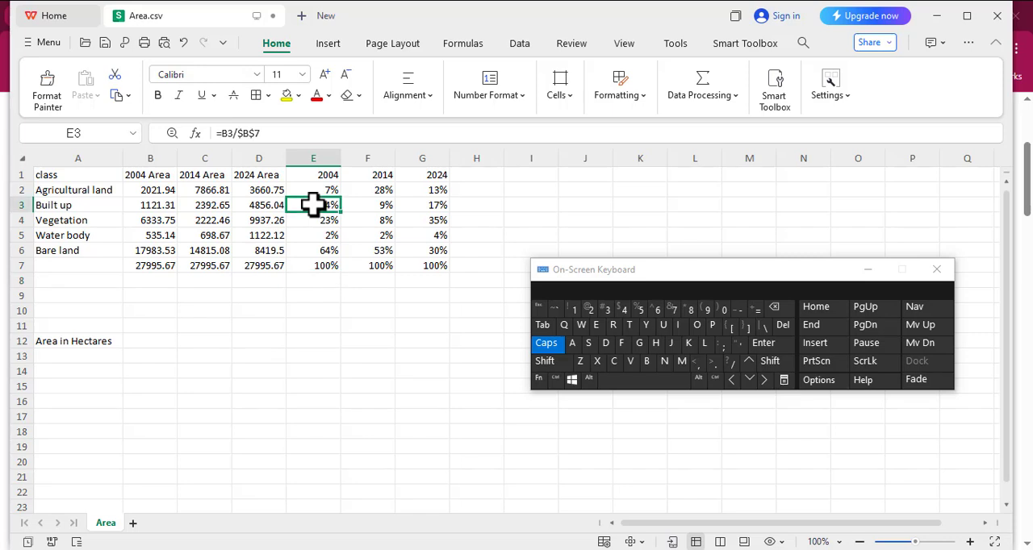
left_click(381, 209)
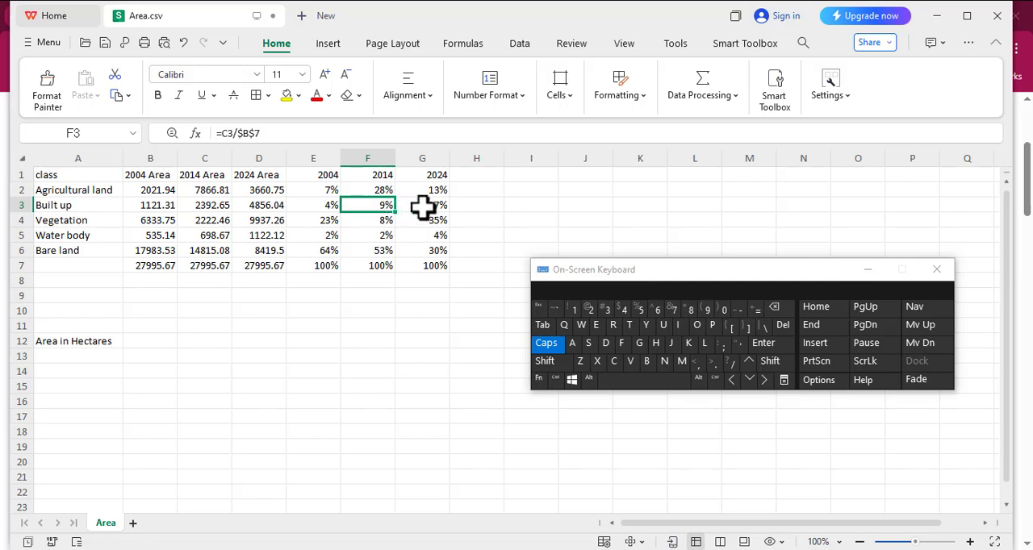
left_click(422, 208)
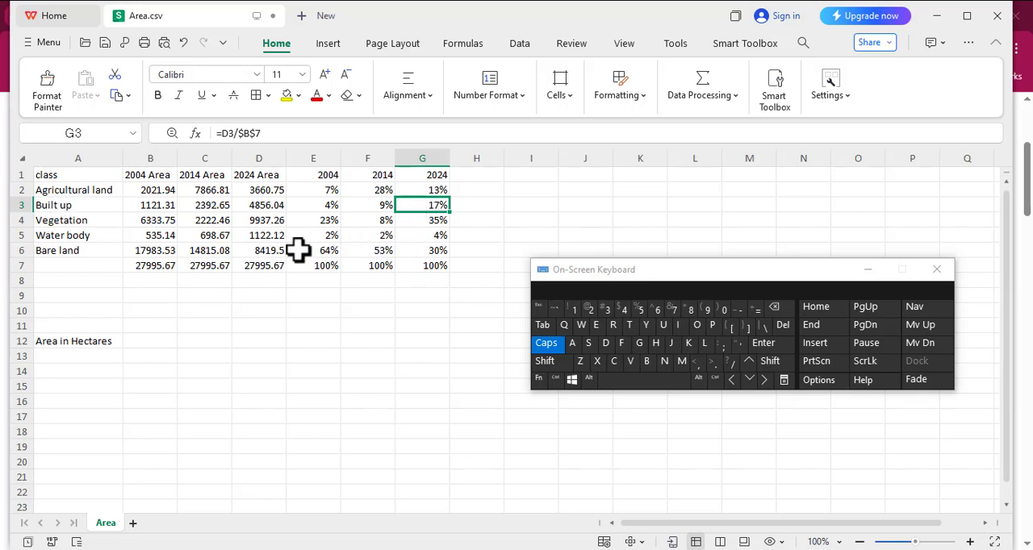
left_click(327, 226)
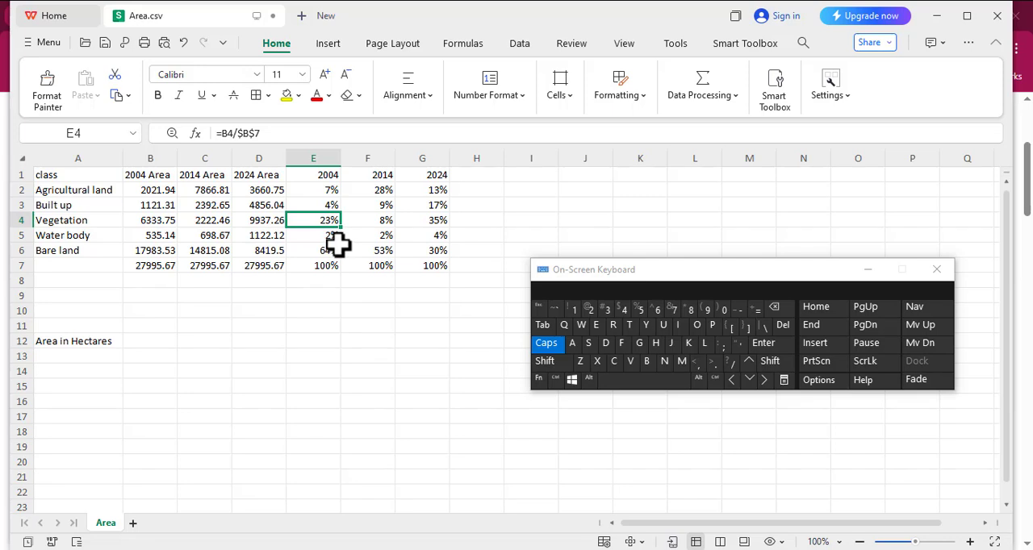
left_click(438, 238)
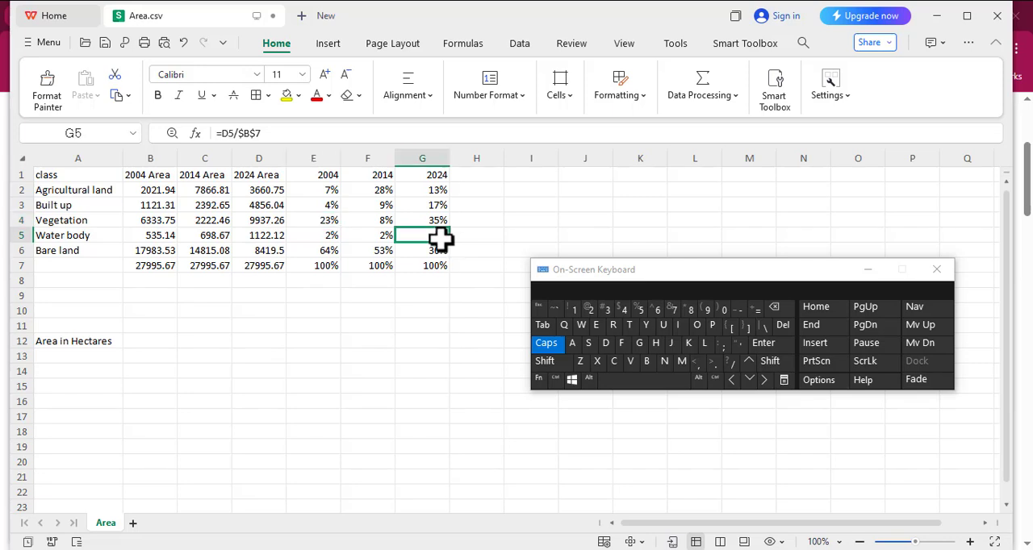
left_click(307, 236)
left_click(384, 237)
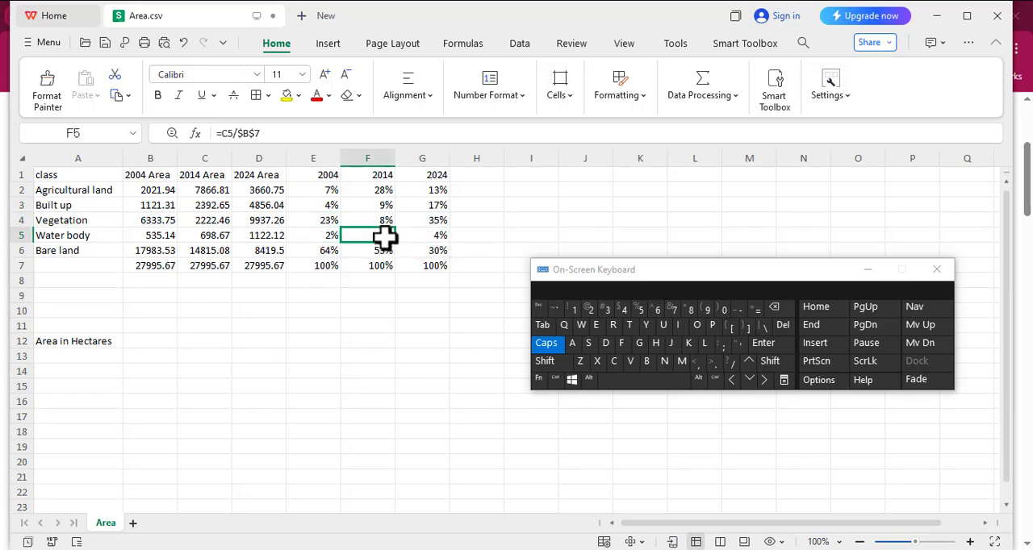
left_click(433, 237)
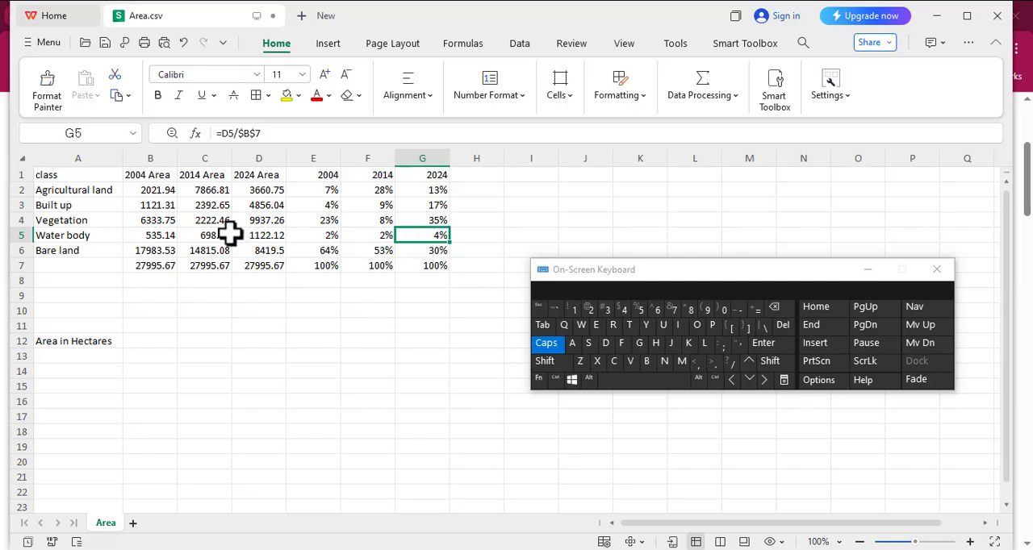
left_click(322, 252)
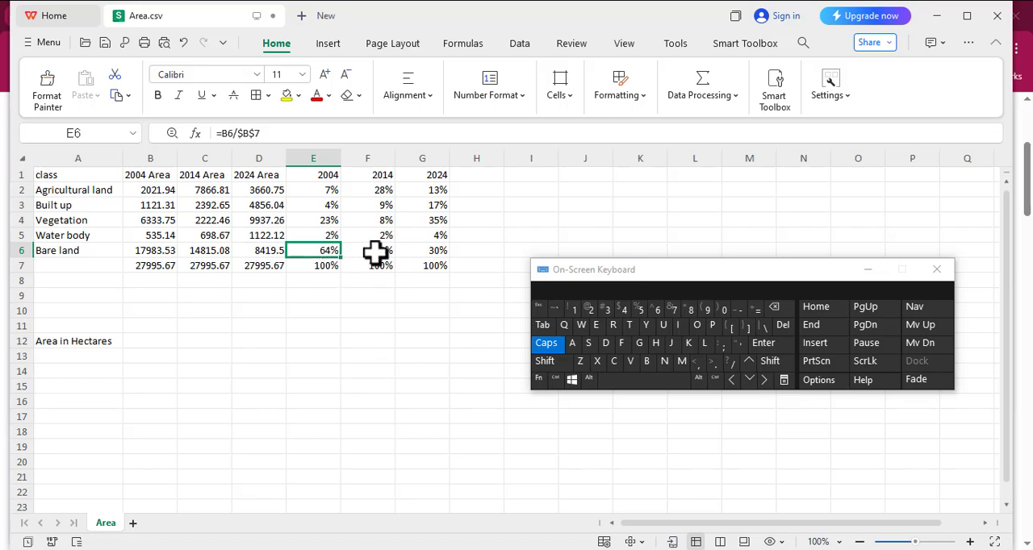
left_click(375, 252)
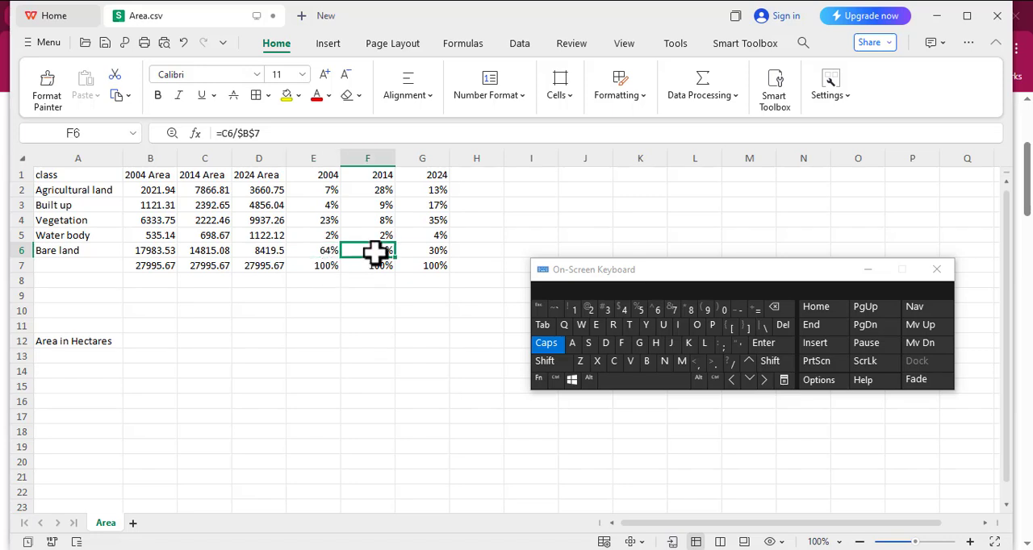
left_click(434, 253)
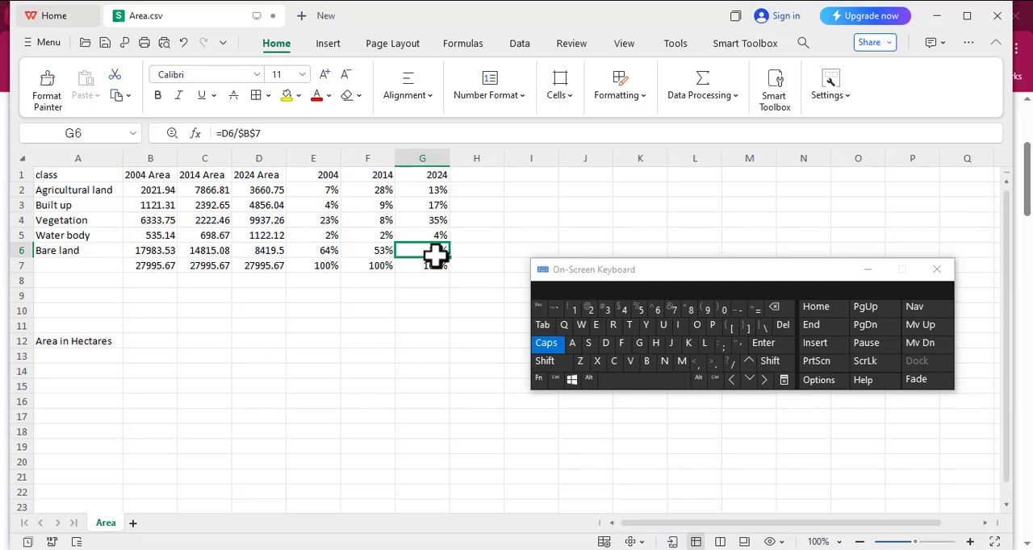